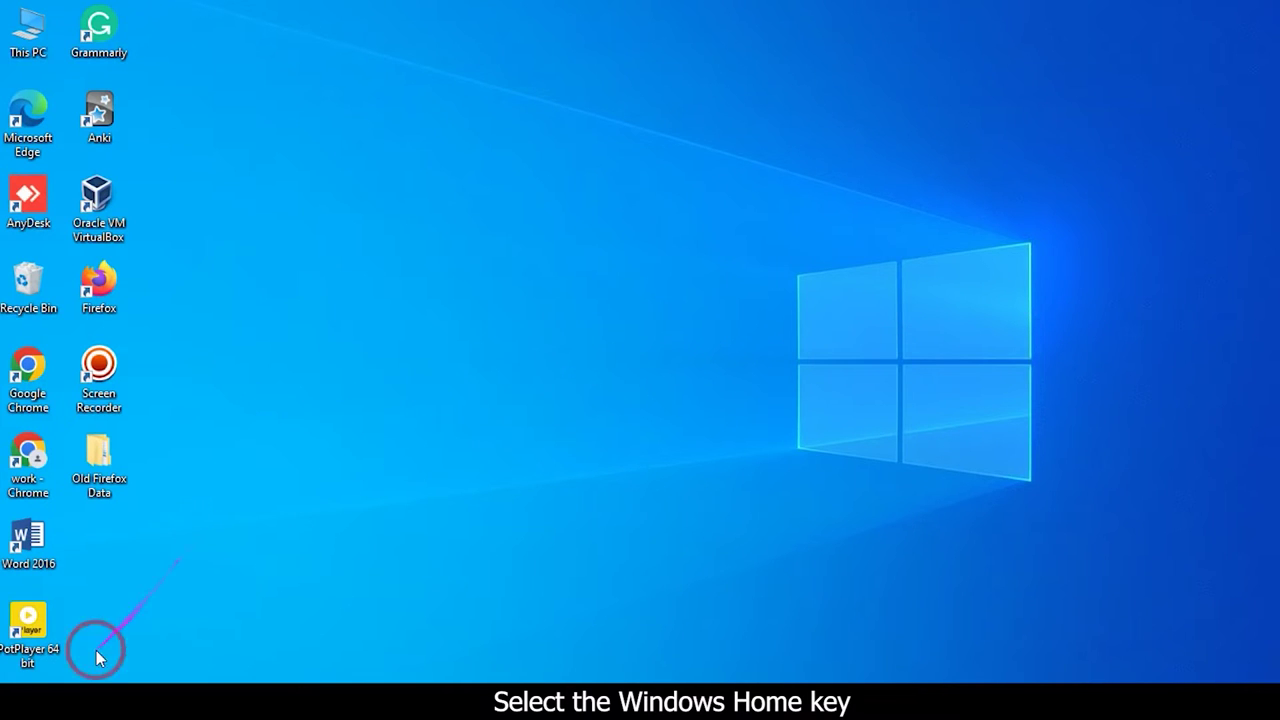
Open Network Connections from Network & Internet settings to list the Ethernet, VirtualBox and Wi-Fi adapters
click(18, 695)
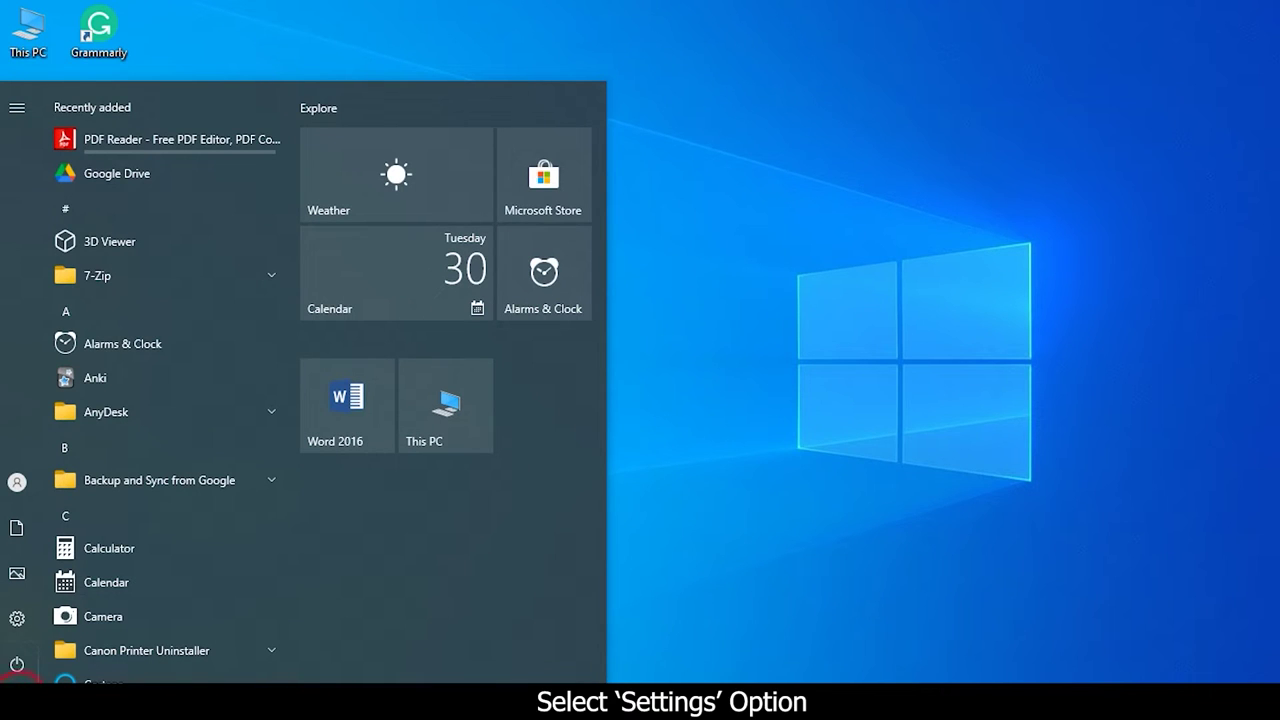
mouse_move(20, 618)
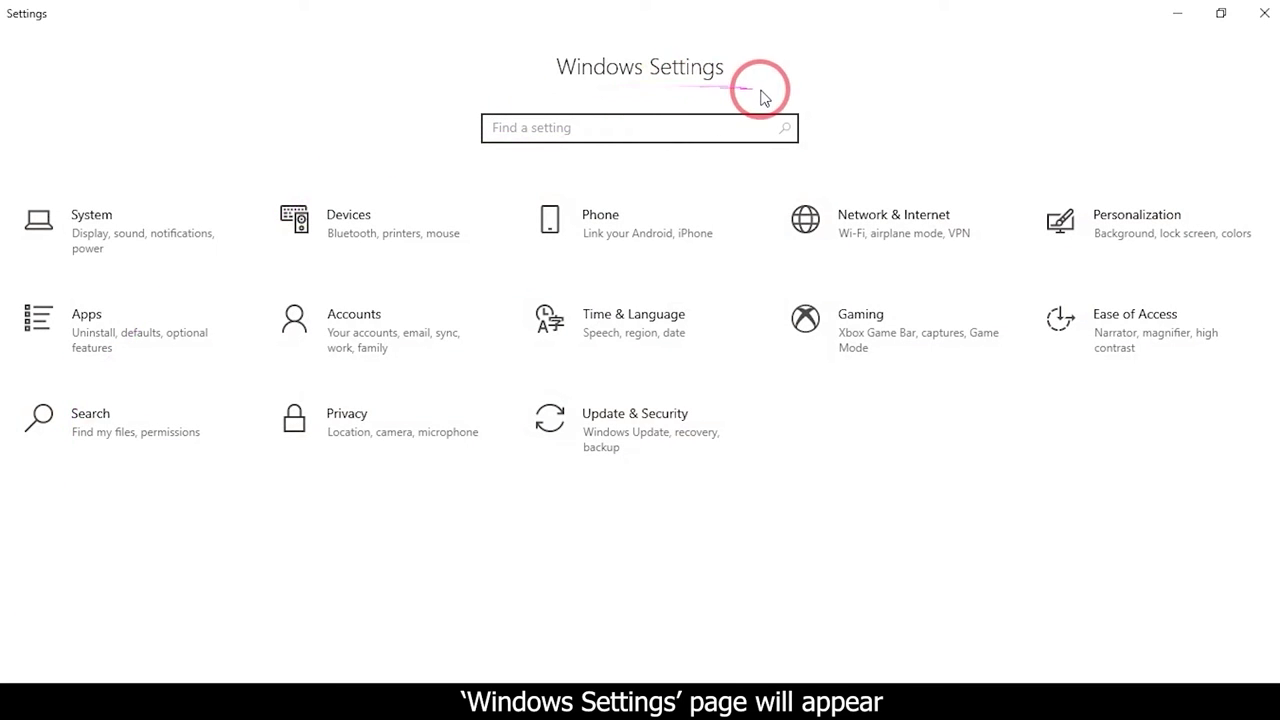
click(899, 232)
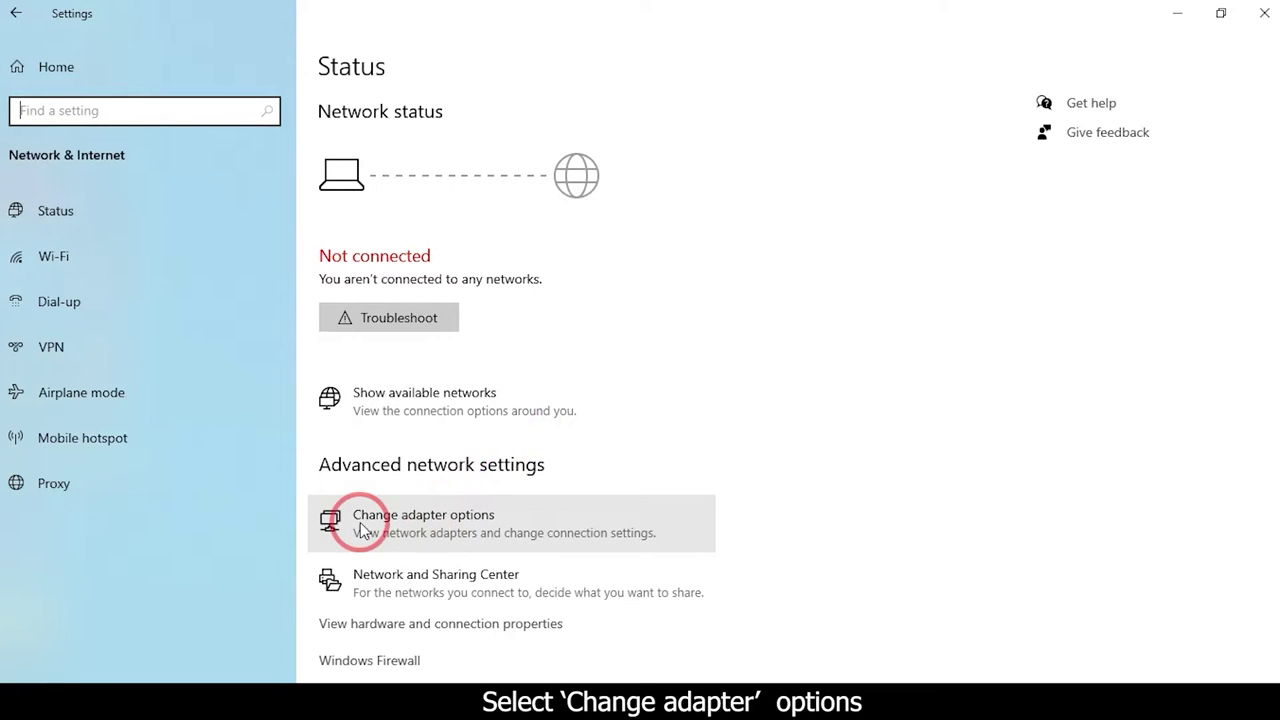
click(480, 522)
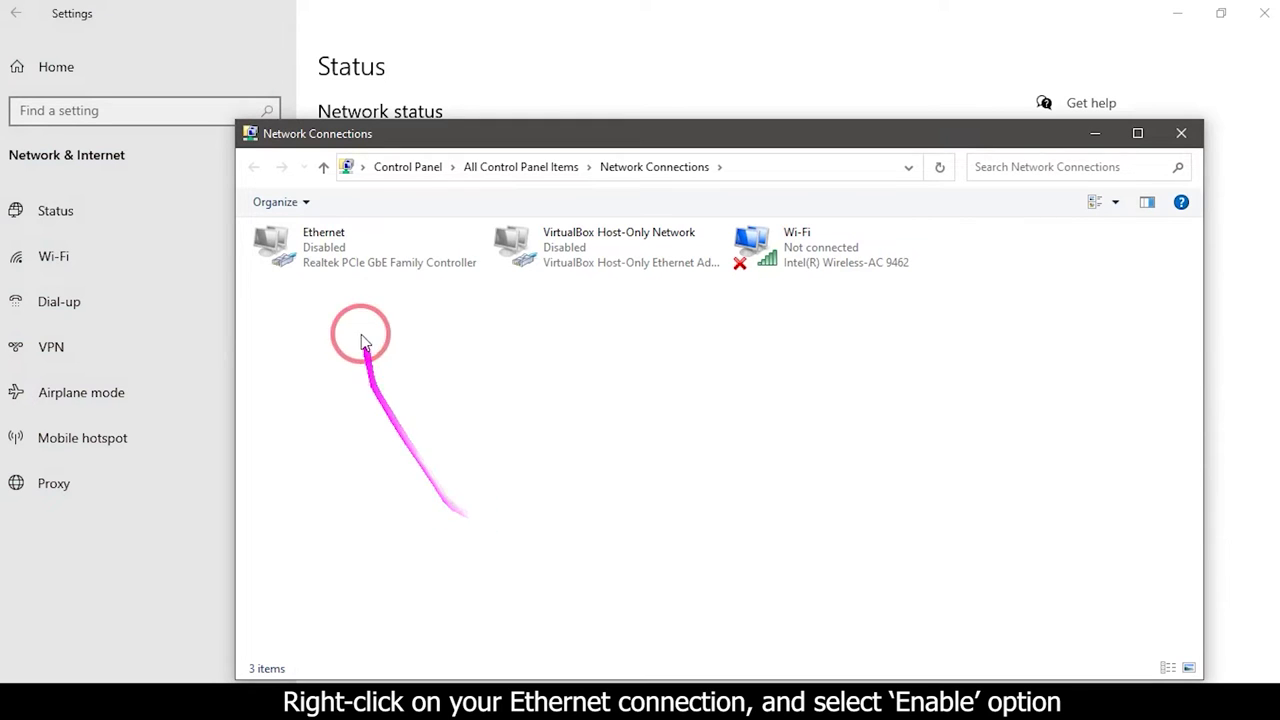
Enable the Ethernet adapter, then minimize Network Connections and Settings to show the desktop
right_click(316, 245)
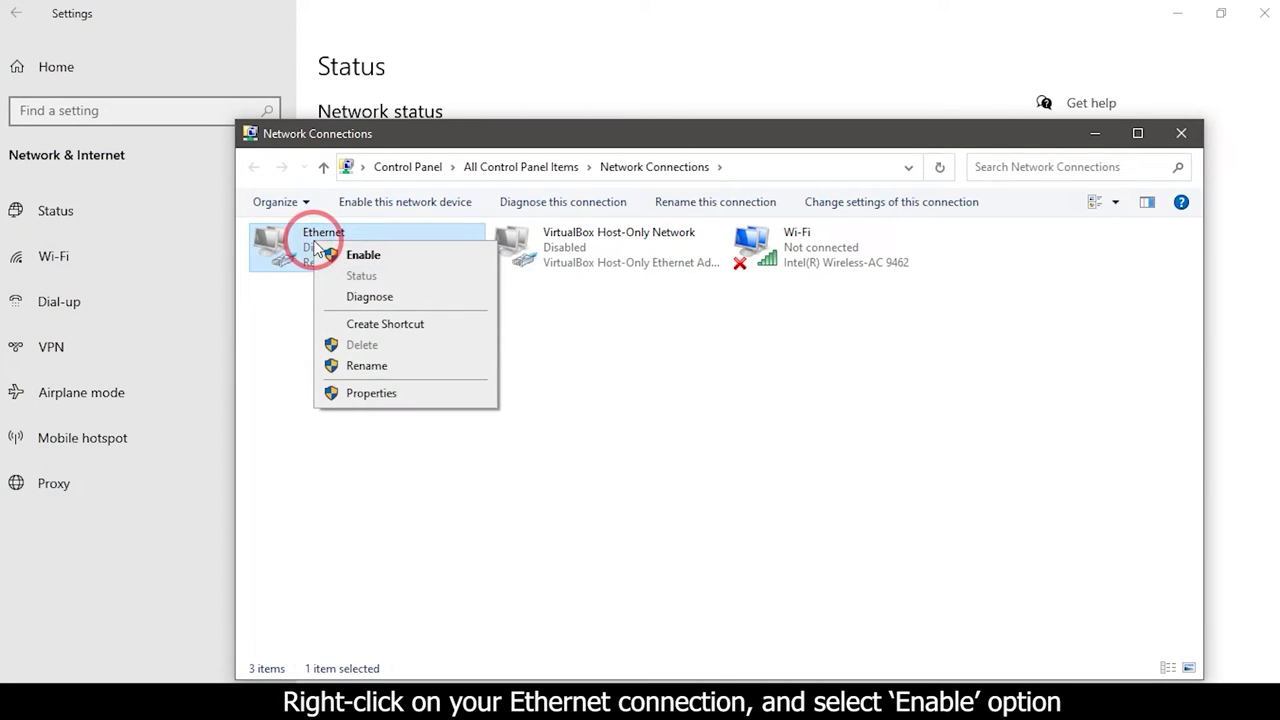
click(363, 255)
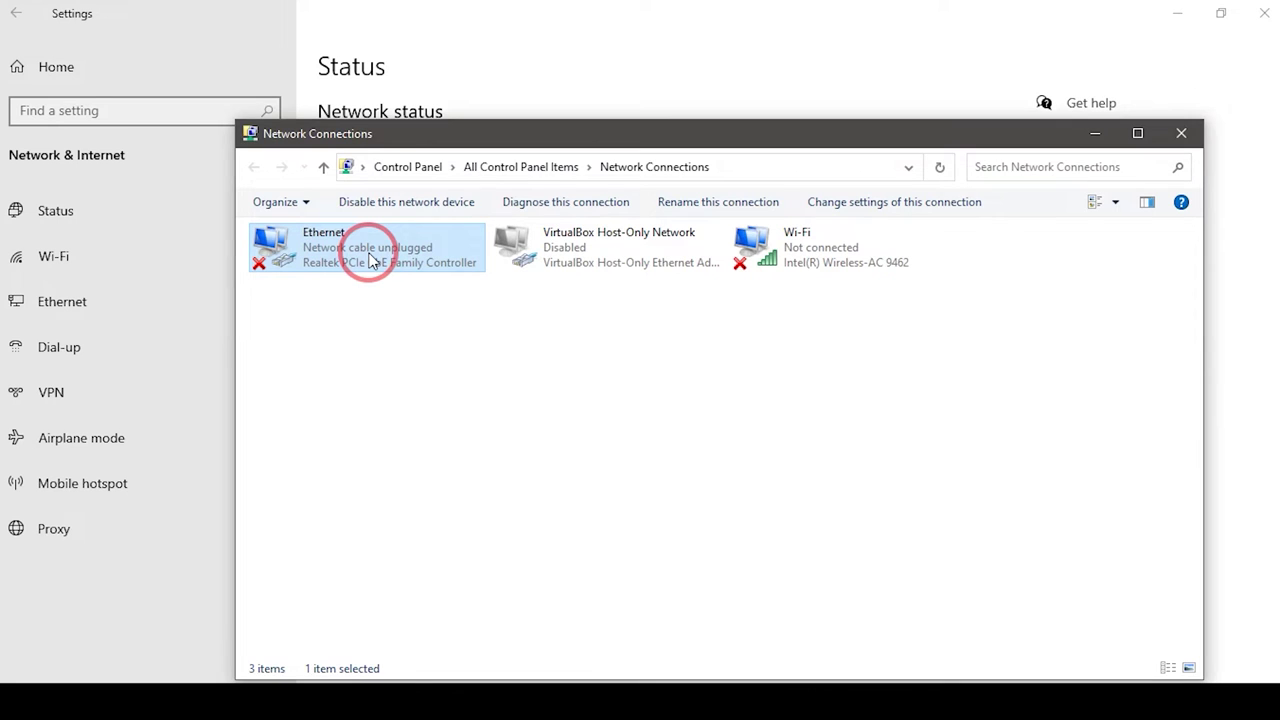
click(1095, 133)
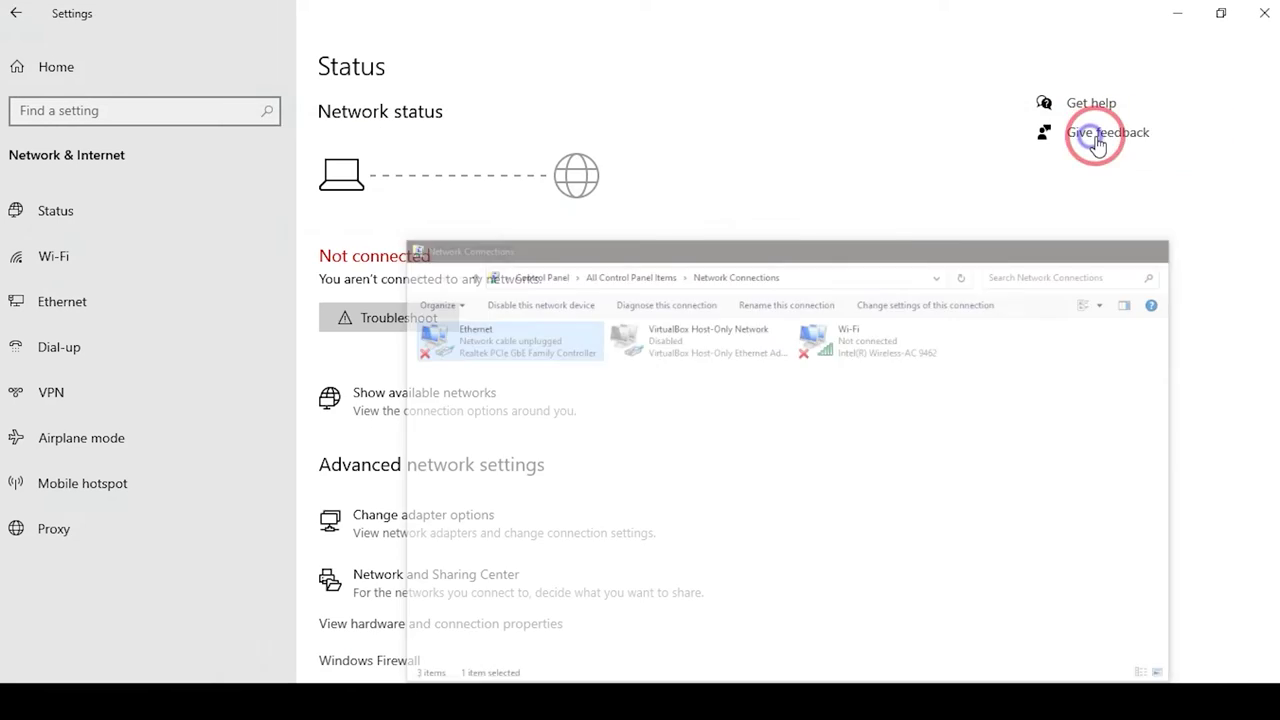
click(1177, 14)
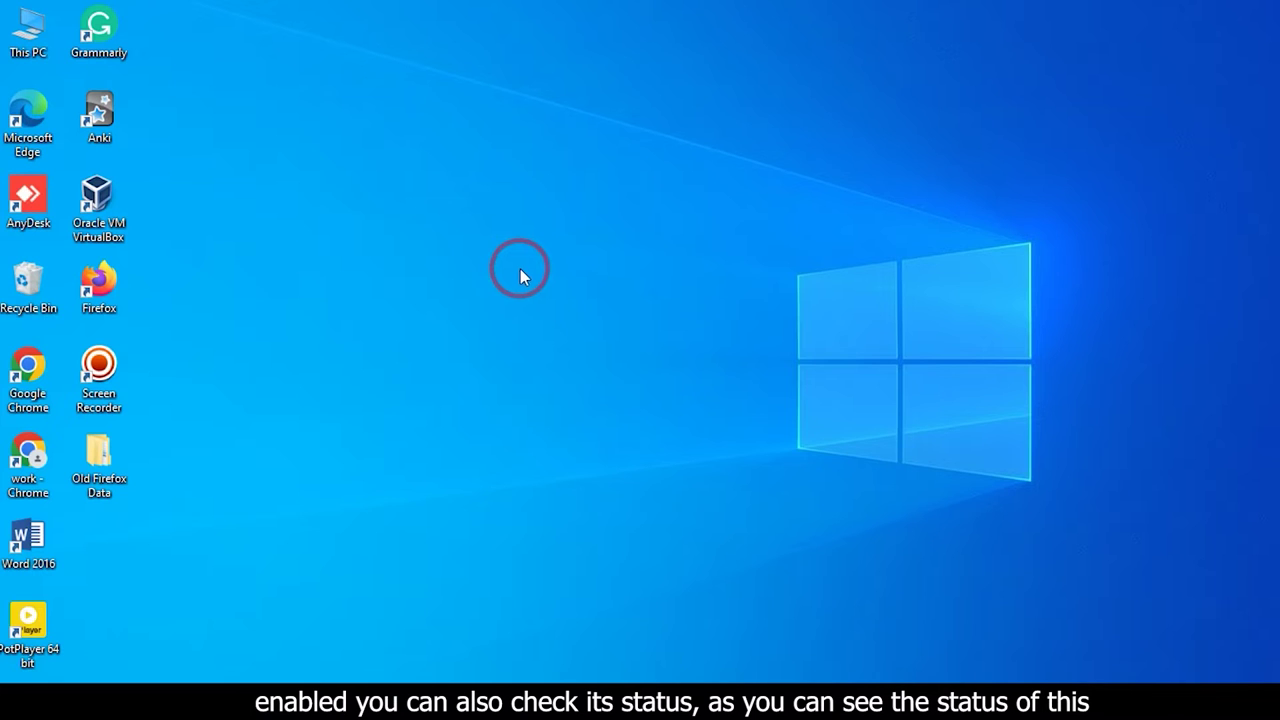
Restore Network Connections from the taskbar to confirm Ethernet reports network cable unplugged
click(1022, 700)
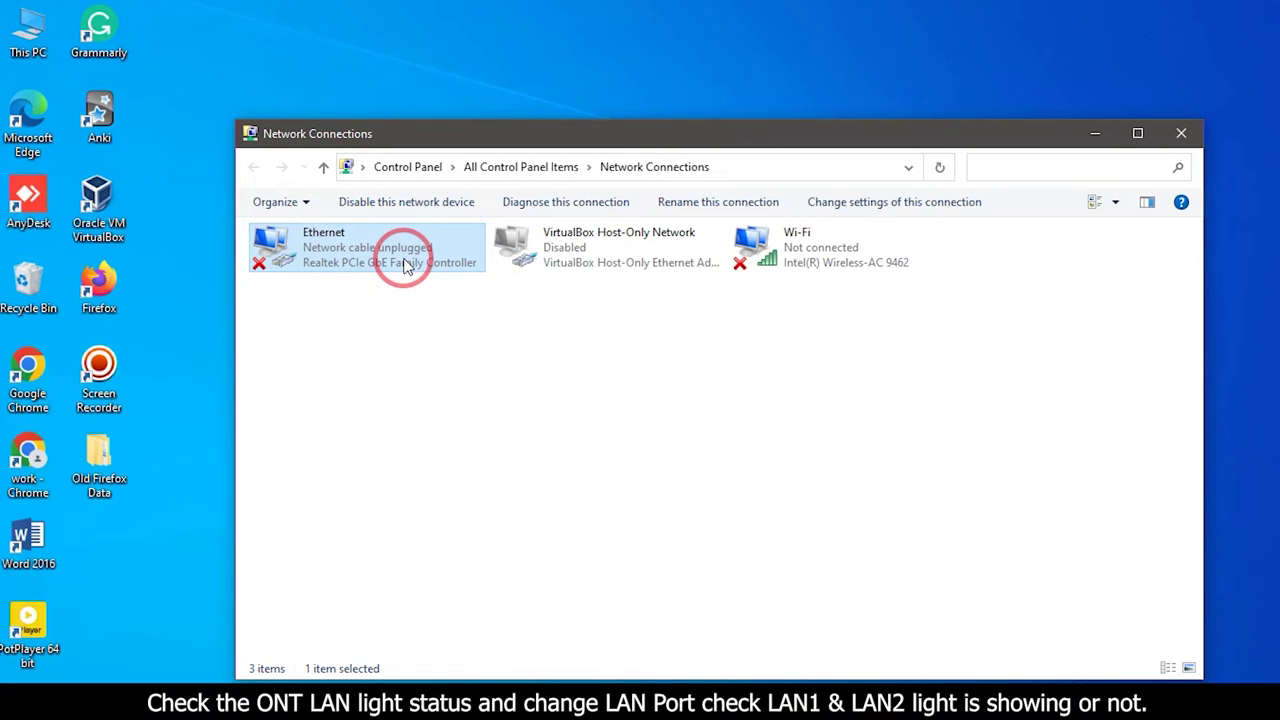
Open the Network and Sharing Center from Network & Internet settings and go to network troubleshooting
click(1096, 134)
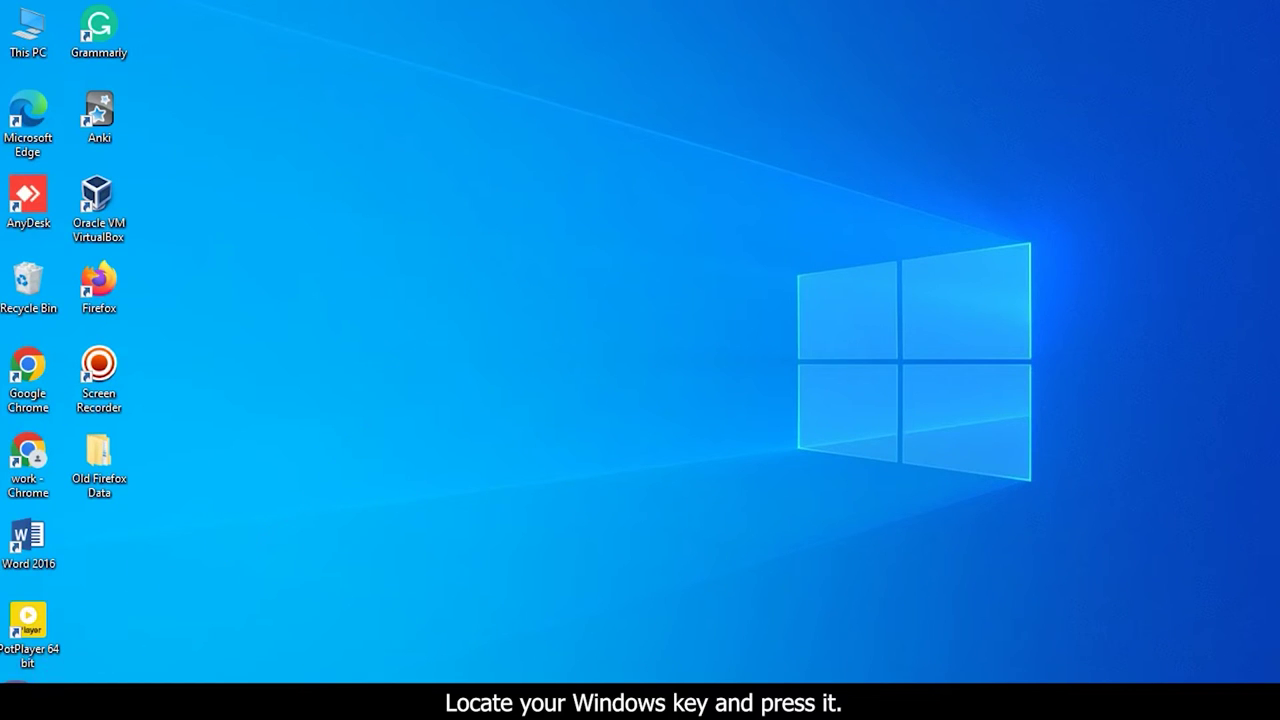
key(super)
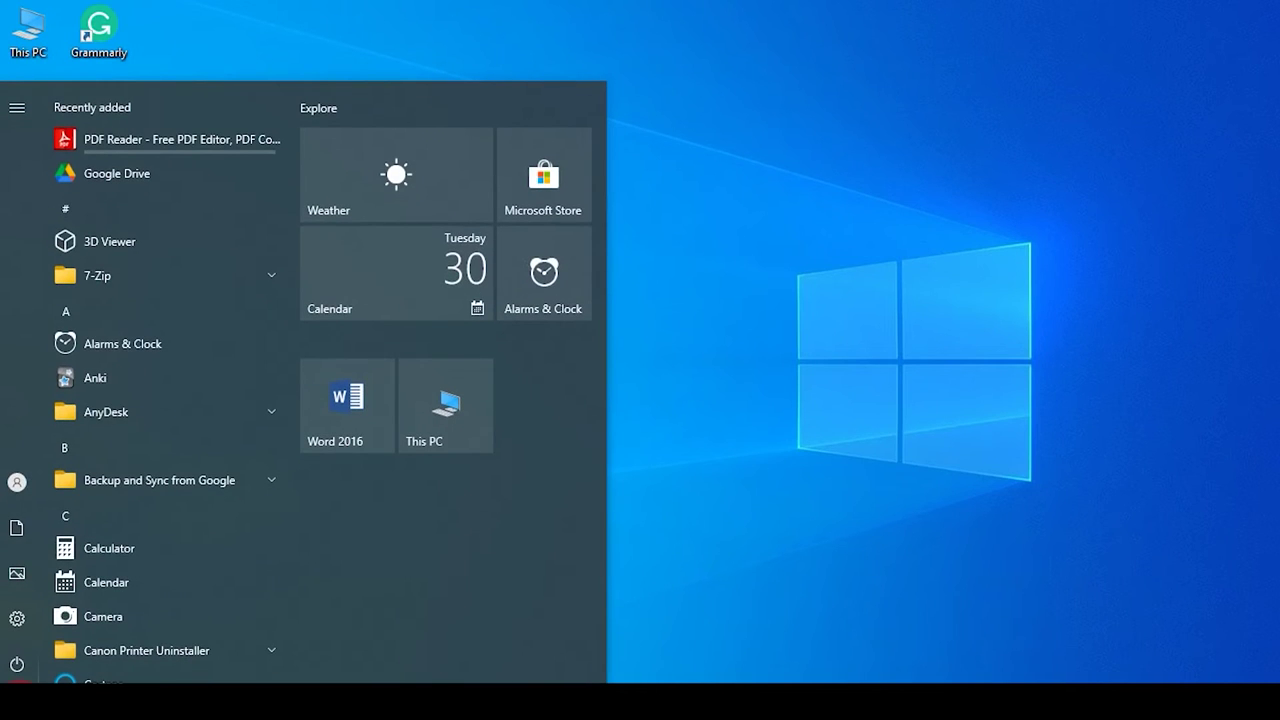
mouse_move(20, 619)
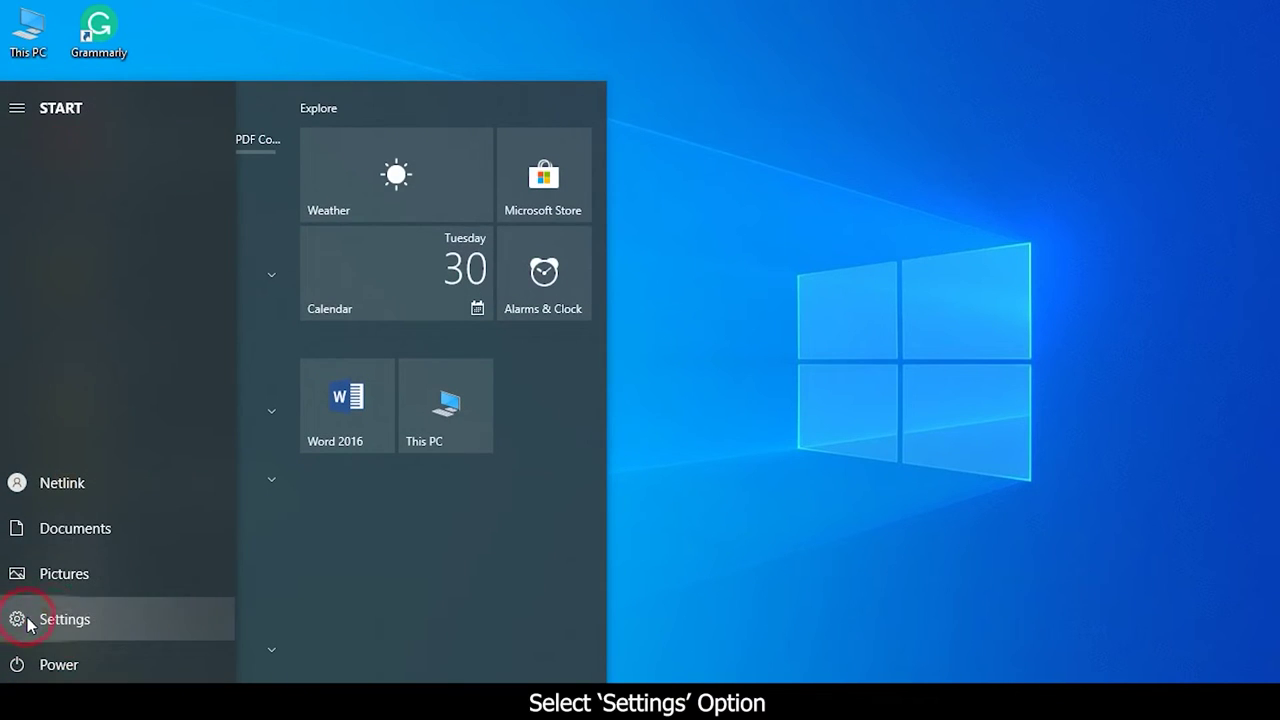
click(64, 620)
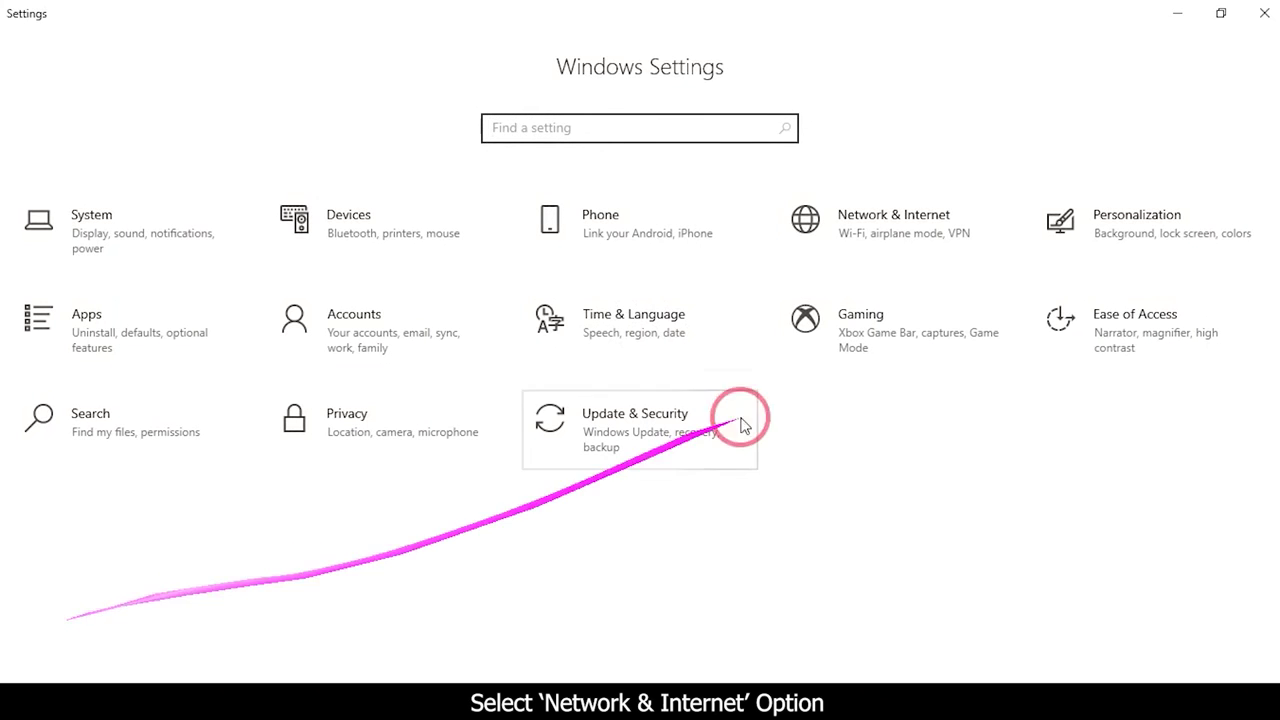
click(910, 235)
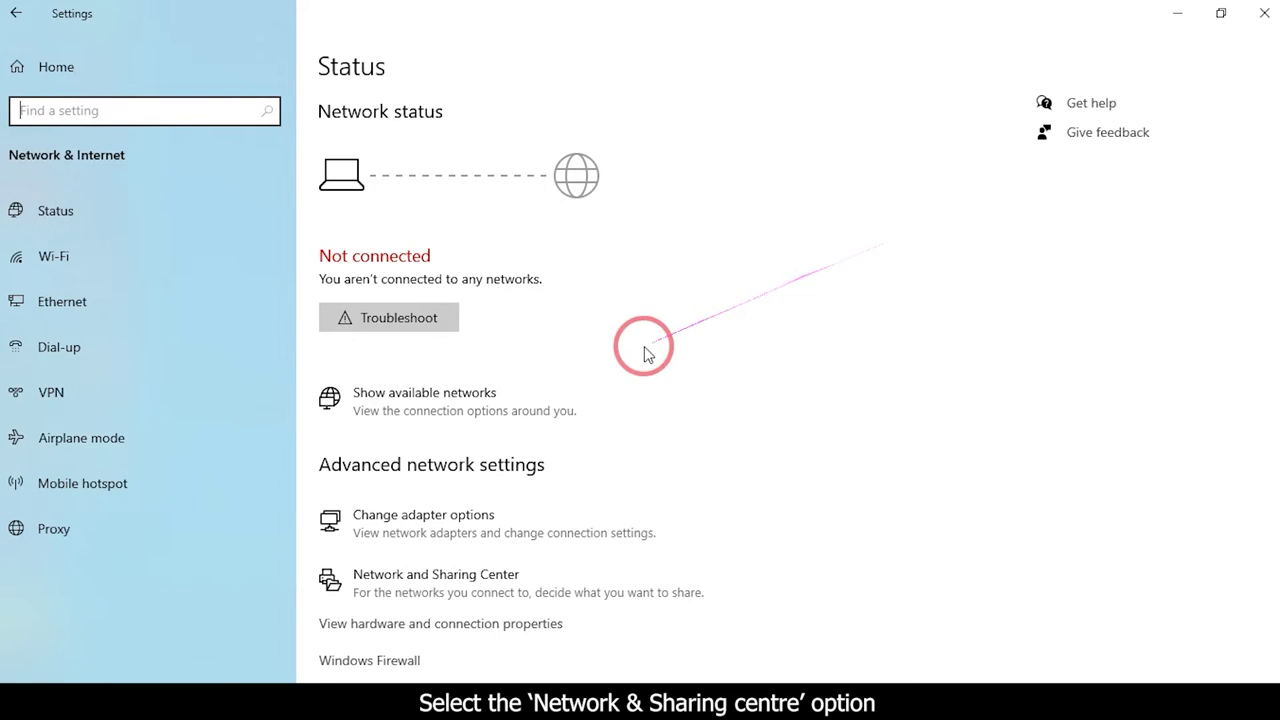
click(424, 596)
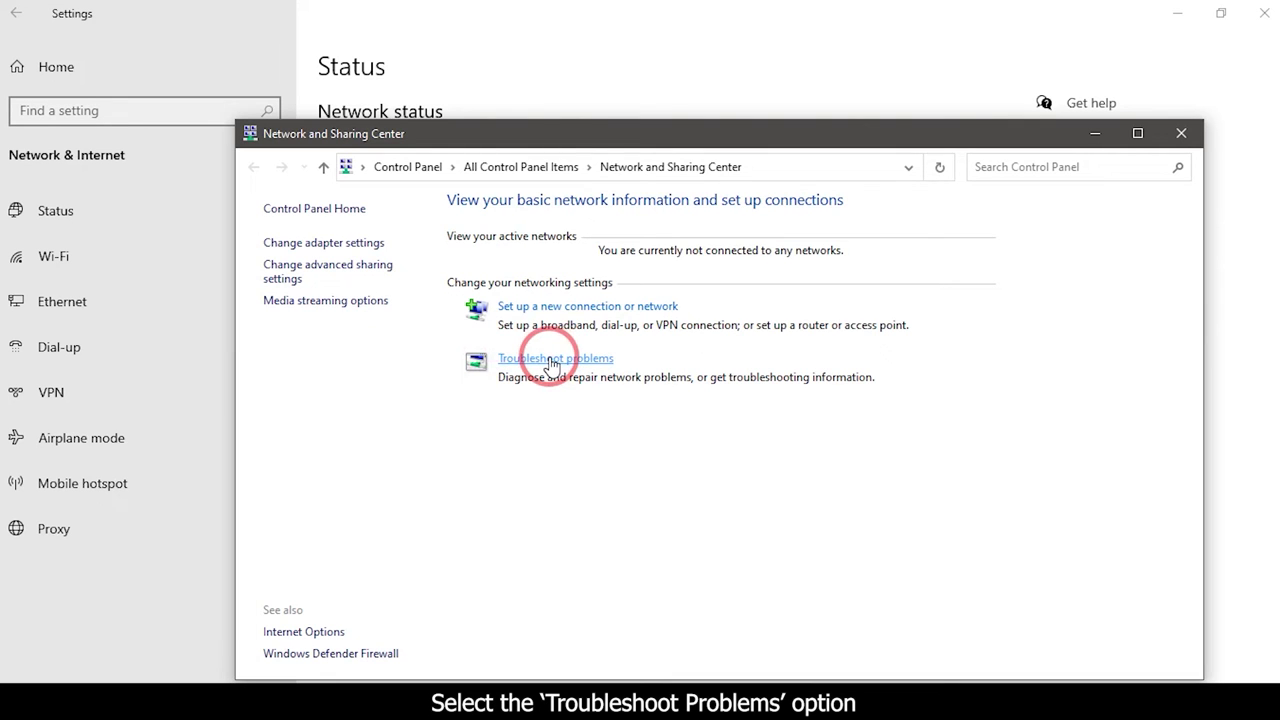
click(551, 362)
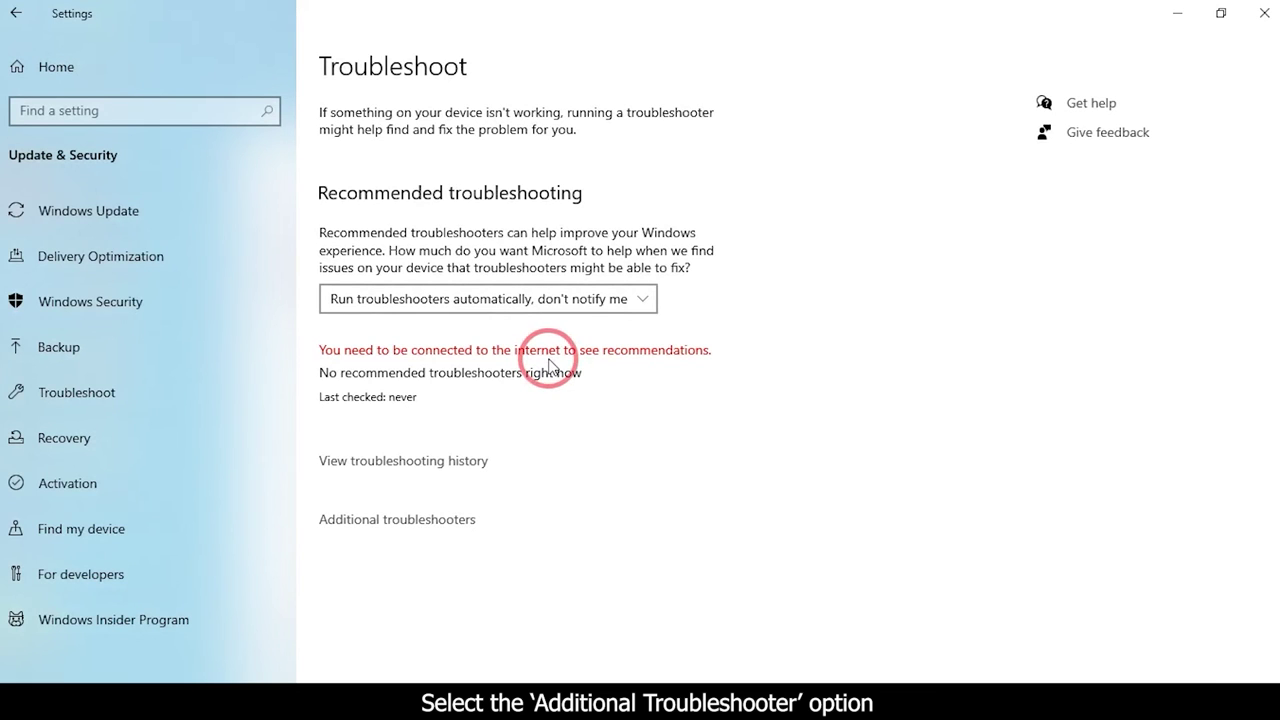
Run the Internet Connections troubleshooter on the connection to the internet
click(419, 527)
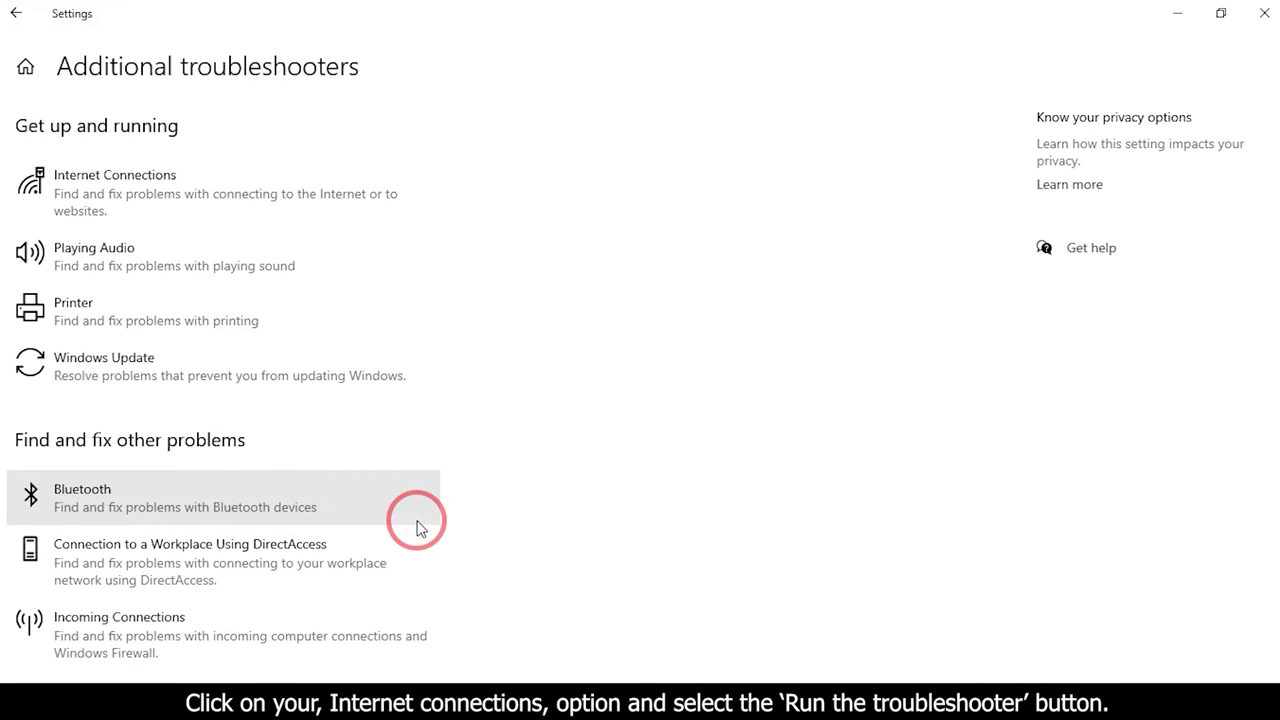
click(198, 205)
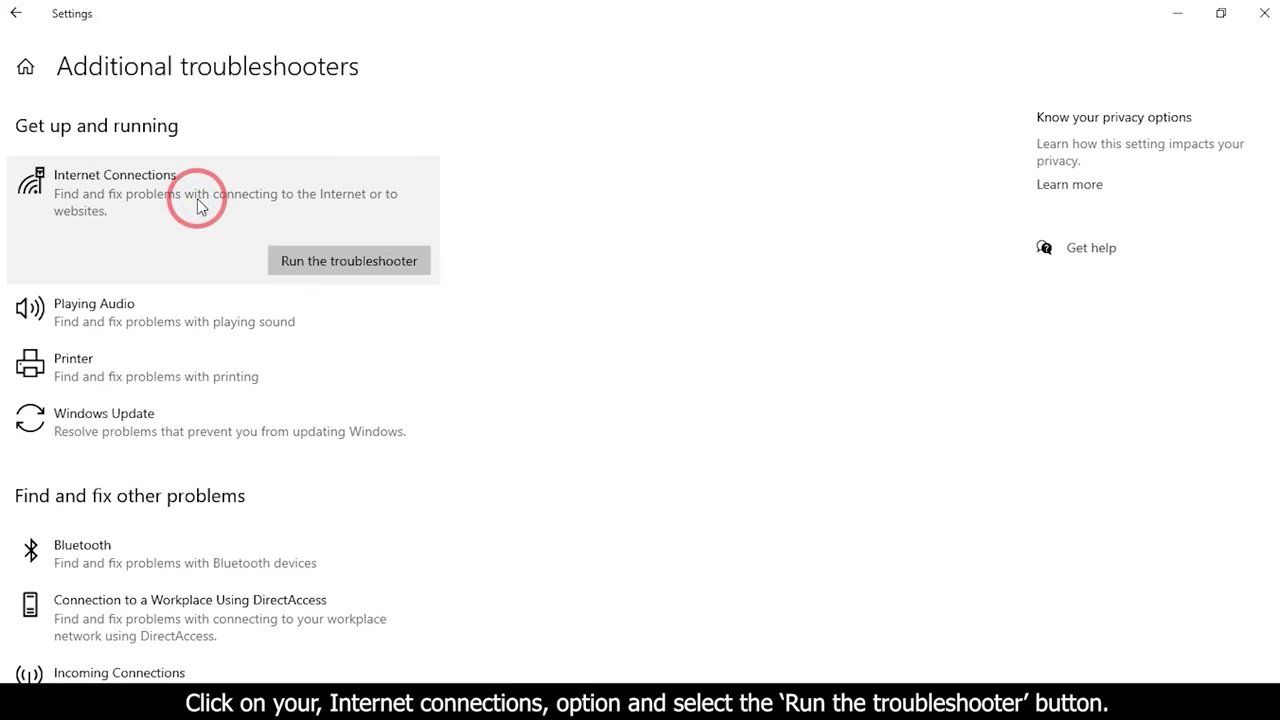
click(320, 262)
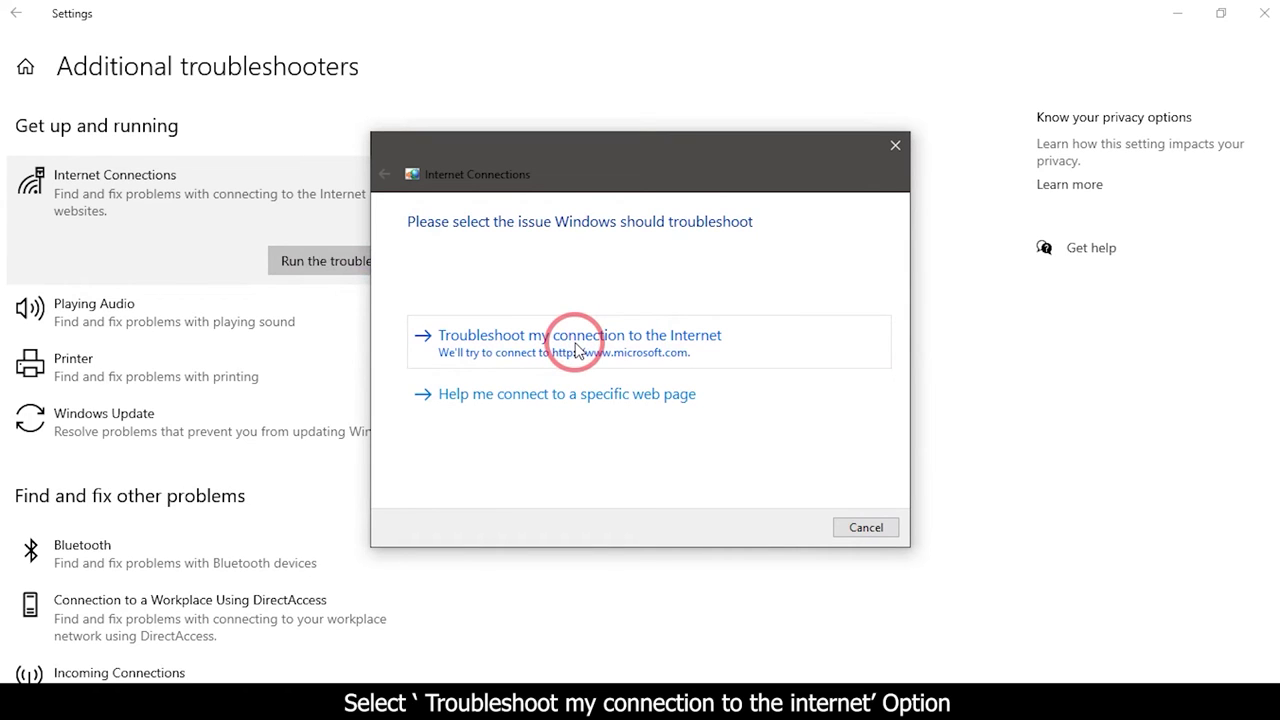
click(575, 348)
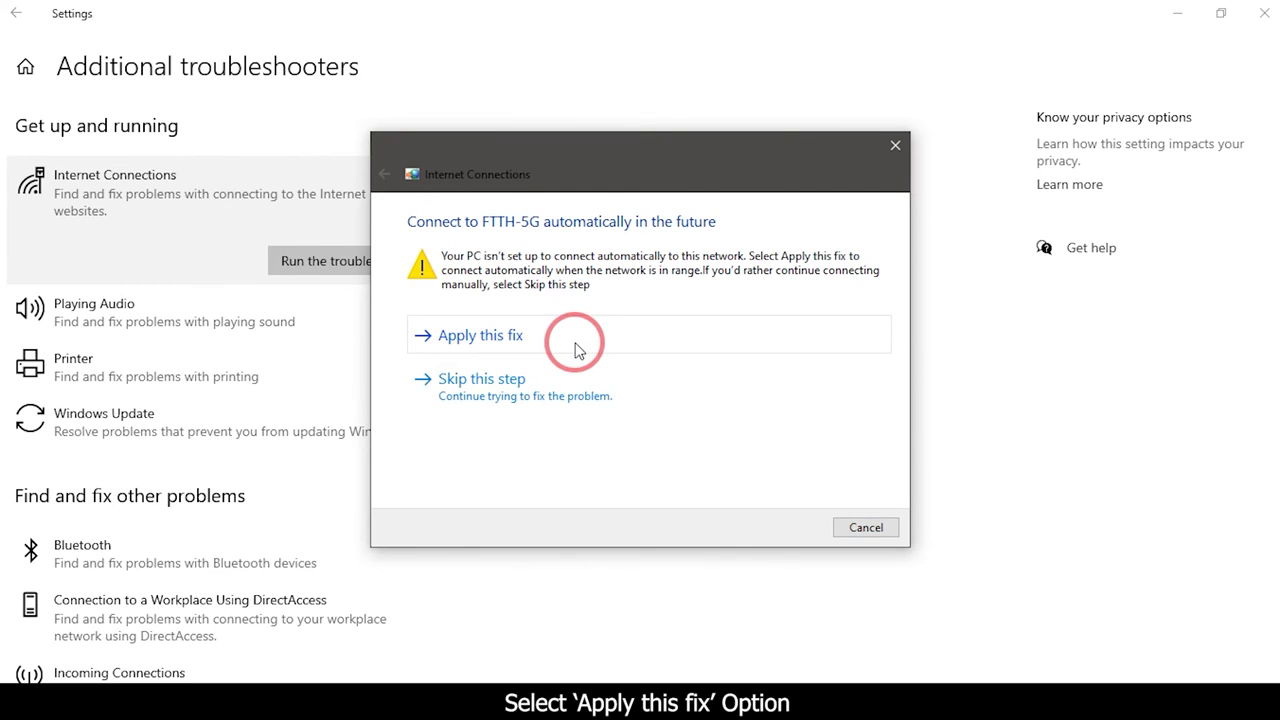
Apply the FTTH-5G auto-connect fix and administrator repairs, then close the troubleshooter and network windows
click(575, 348)
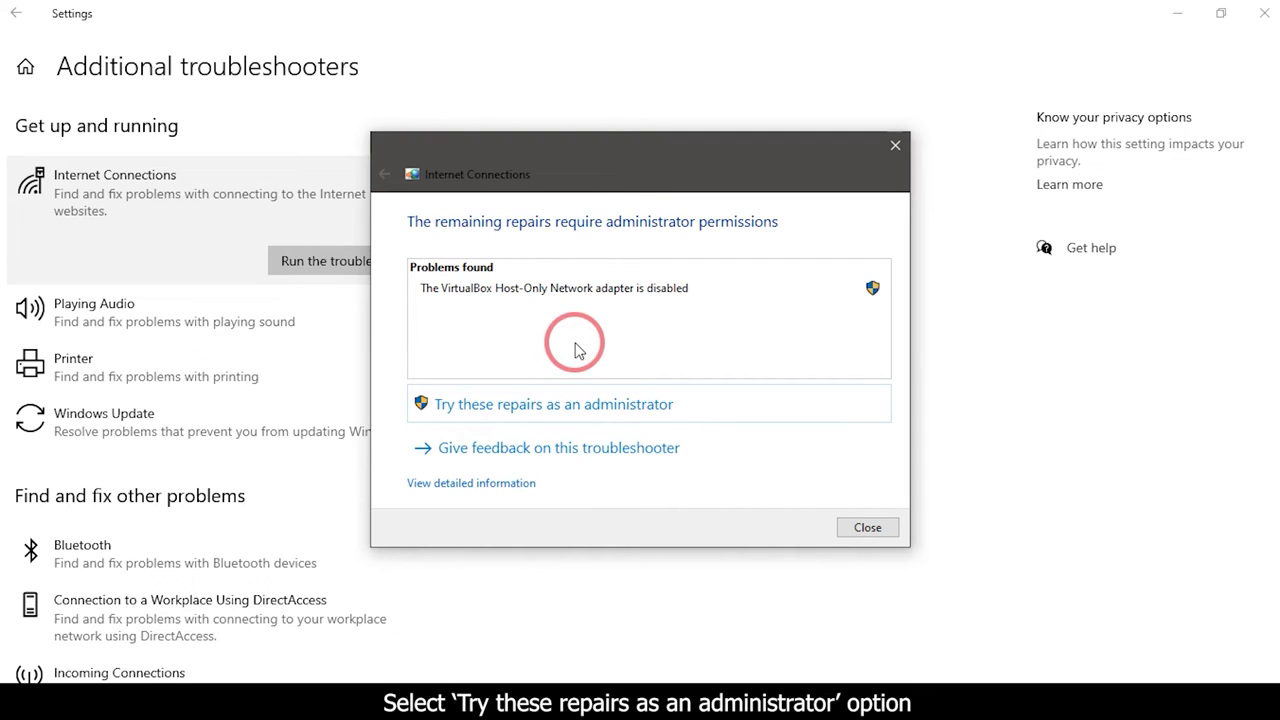
click(566, 403)
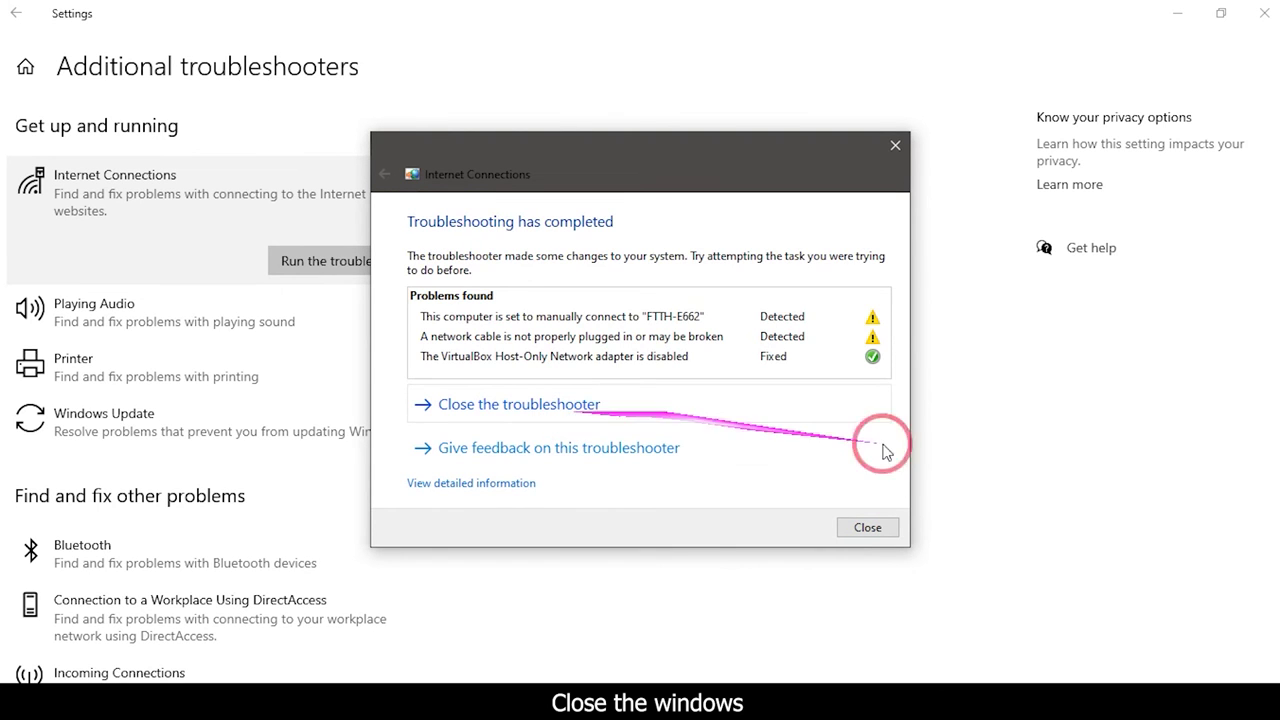
click(866, 527)
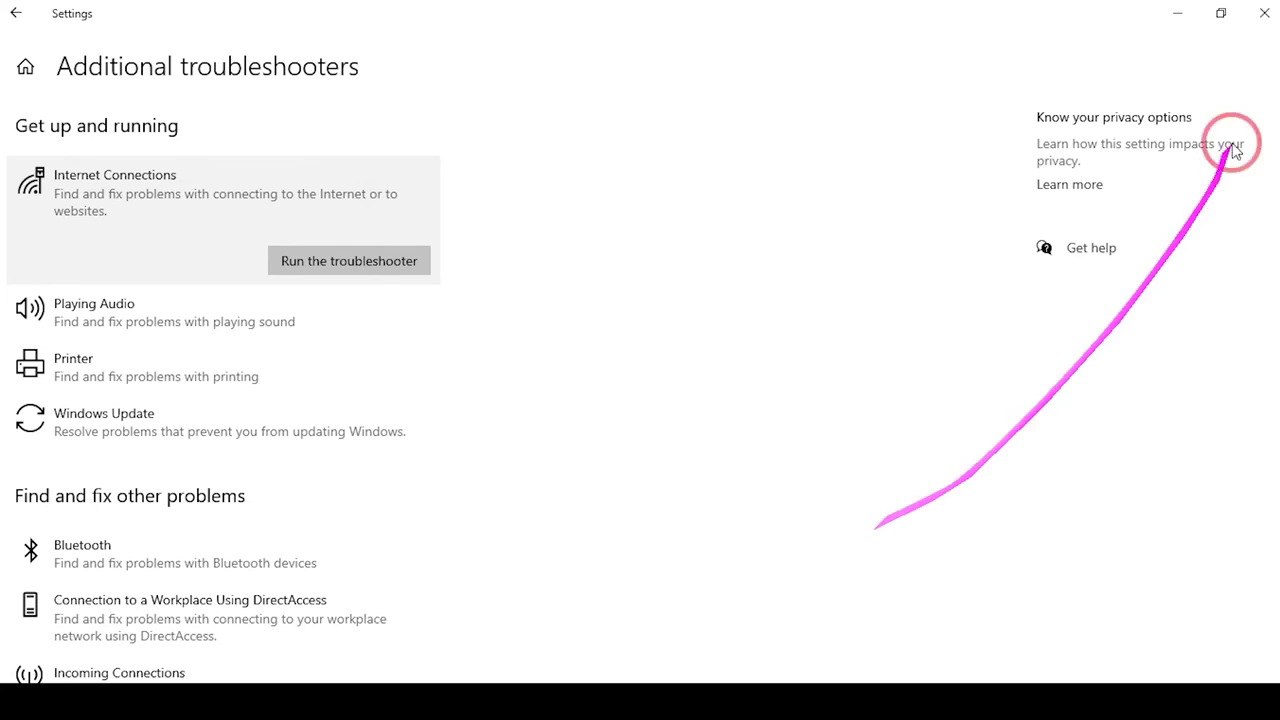
click(1264, 13)
click(1181, 133)
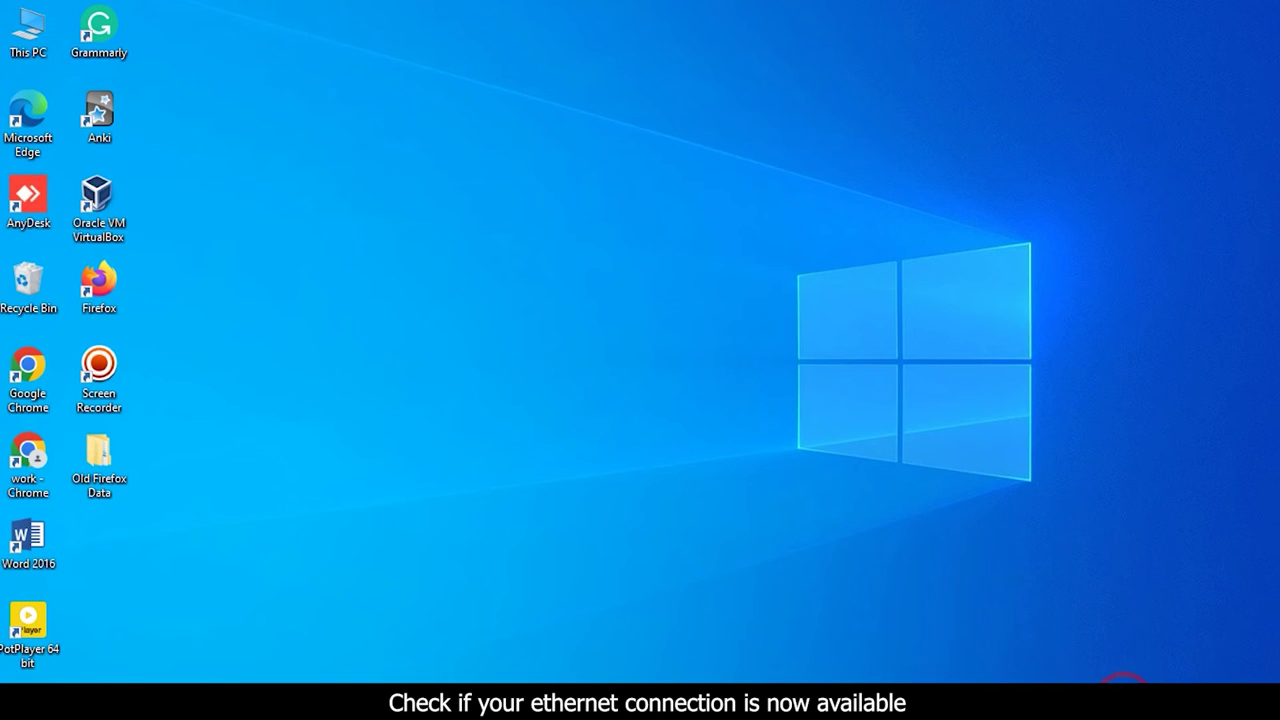
Check the network status from the tray, confirming it still reads Not connected
click(1140, 702)
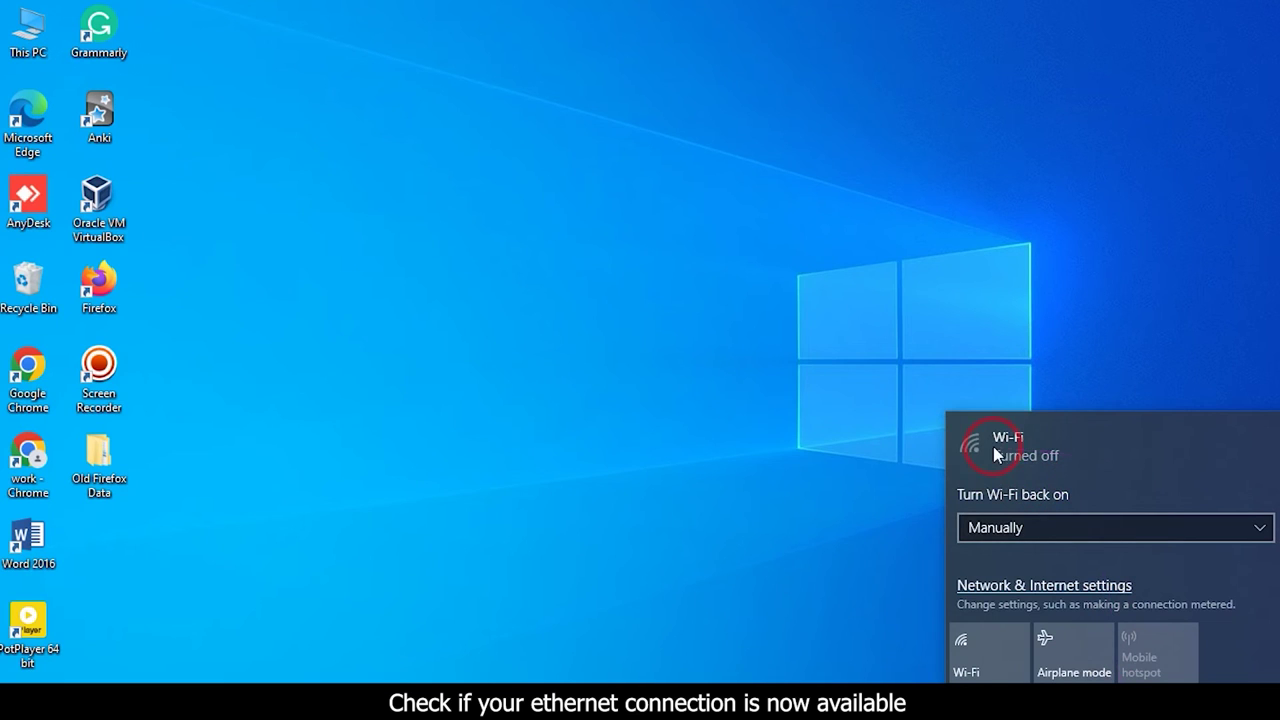
click(1025, 587)
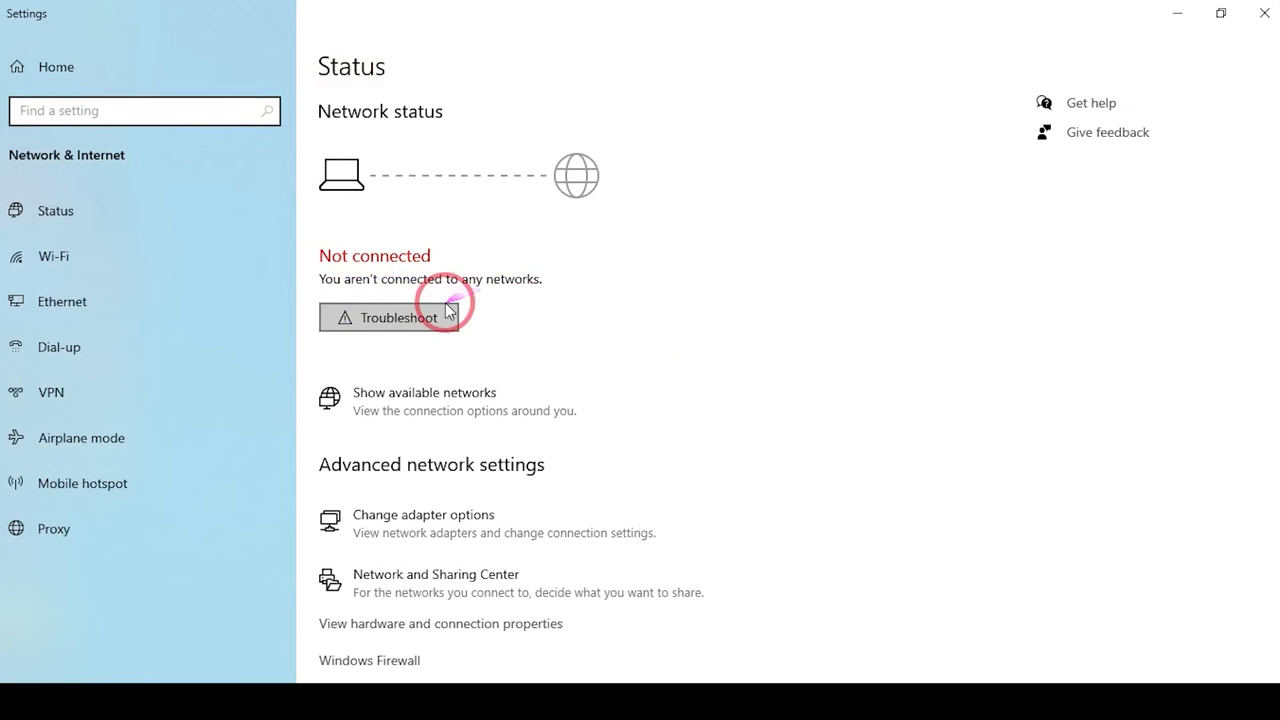
click(1263, 13)
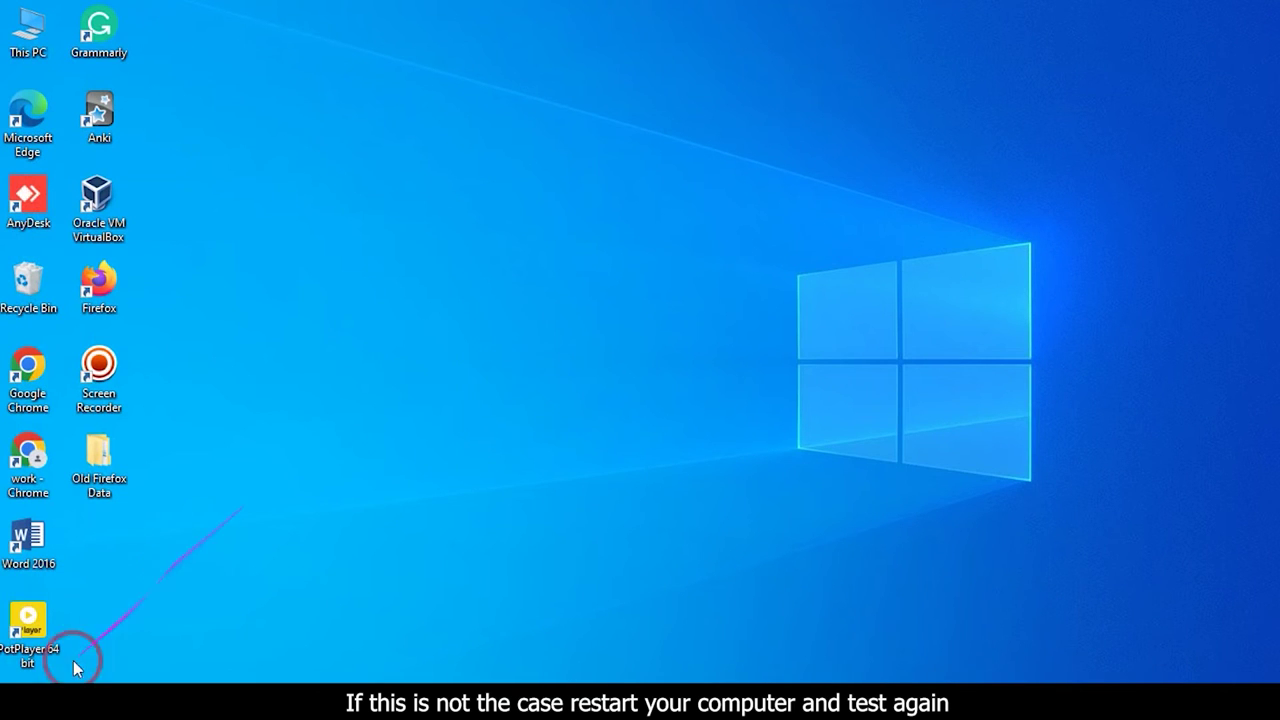
Restart the computer from the Start menu's power options
click(20, 702)
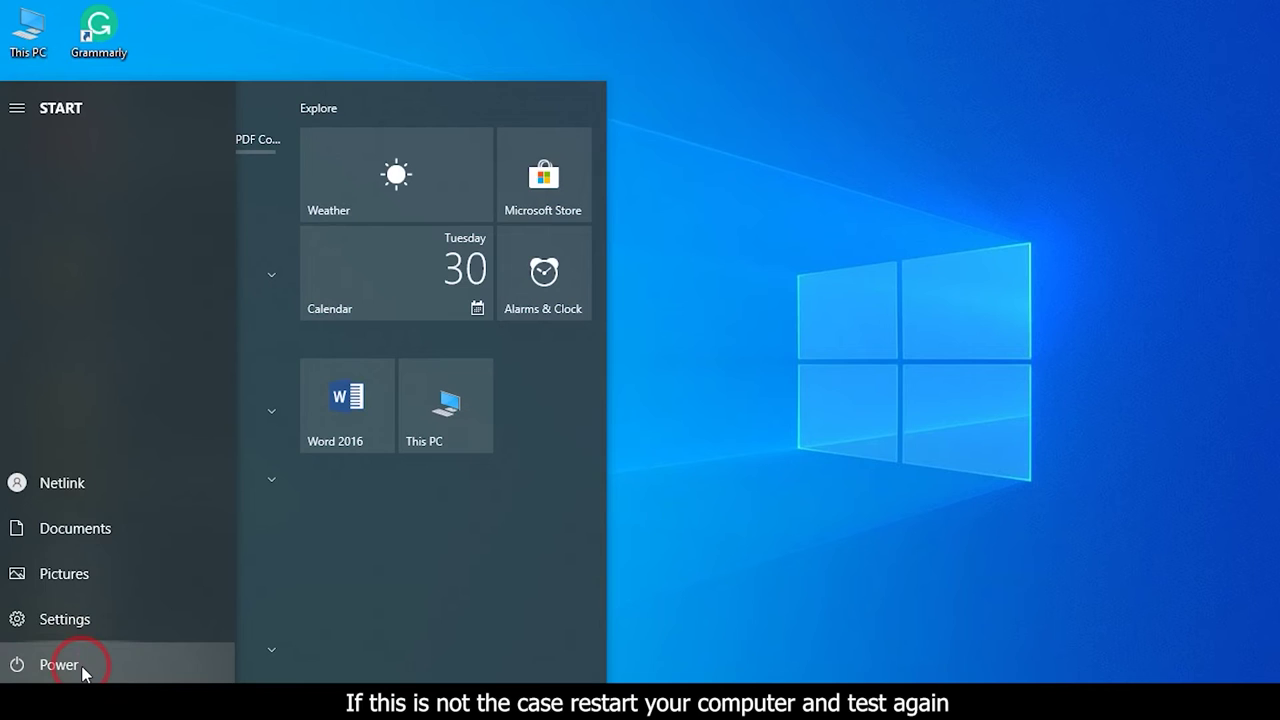
click(79, 648)
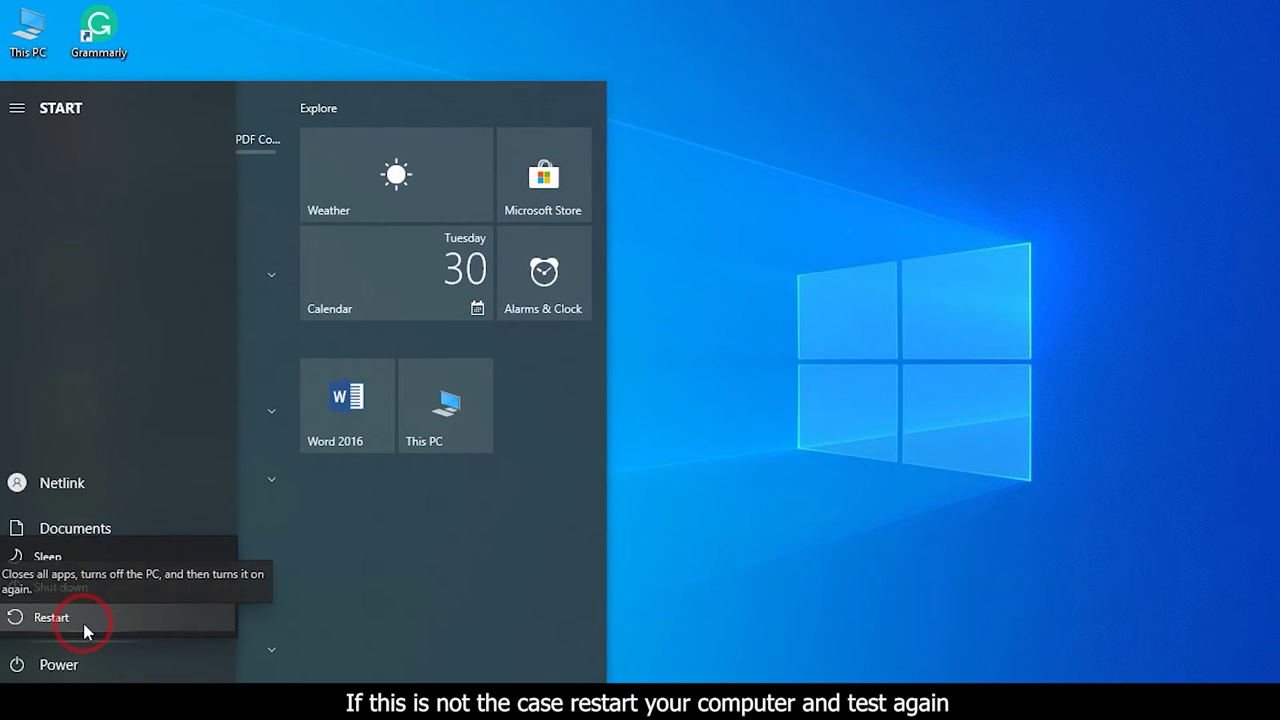
click(84, 628)
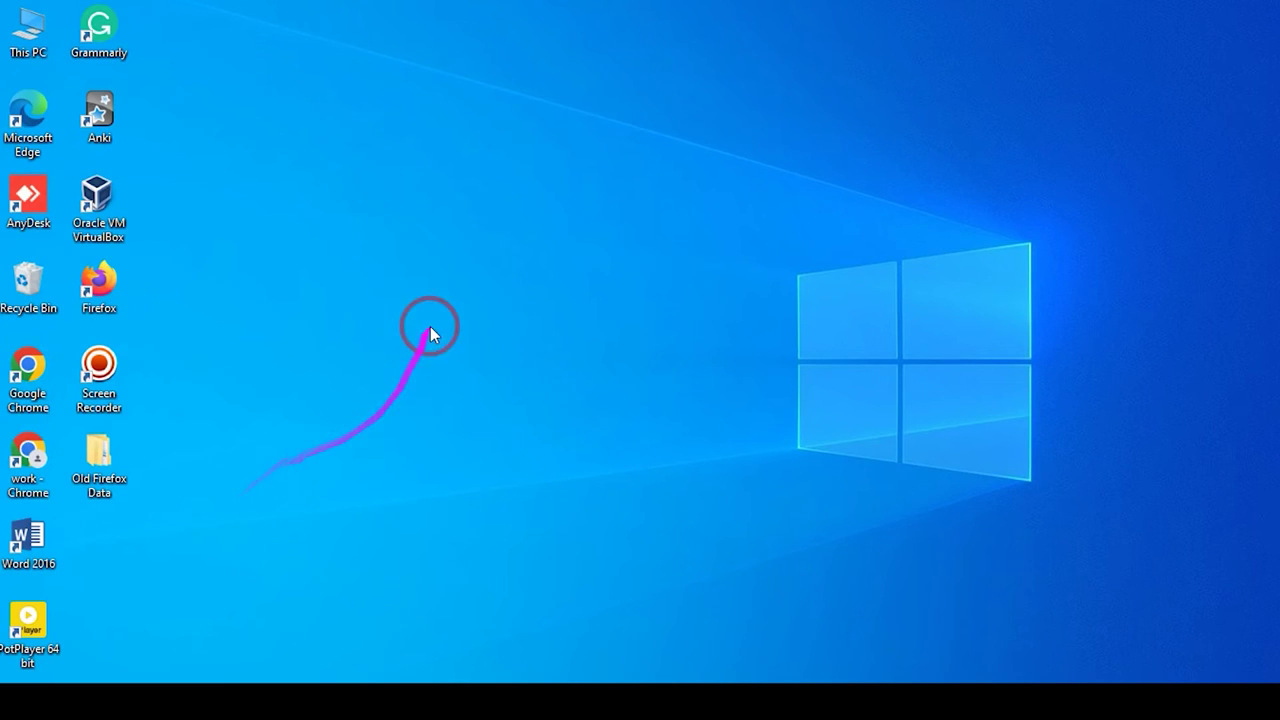
Open the Ethernet adapter's Properties via Network & Internet's adapter options
key(super)
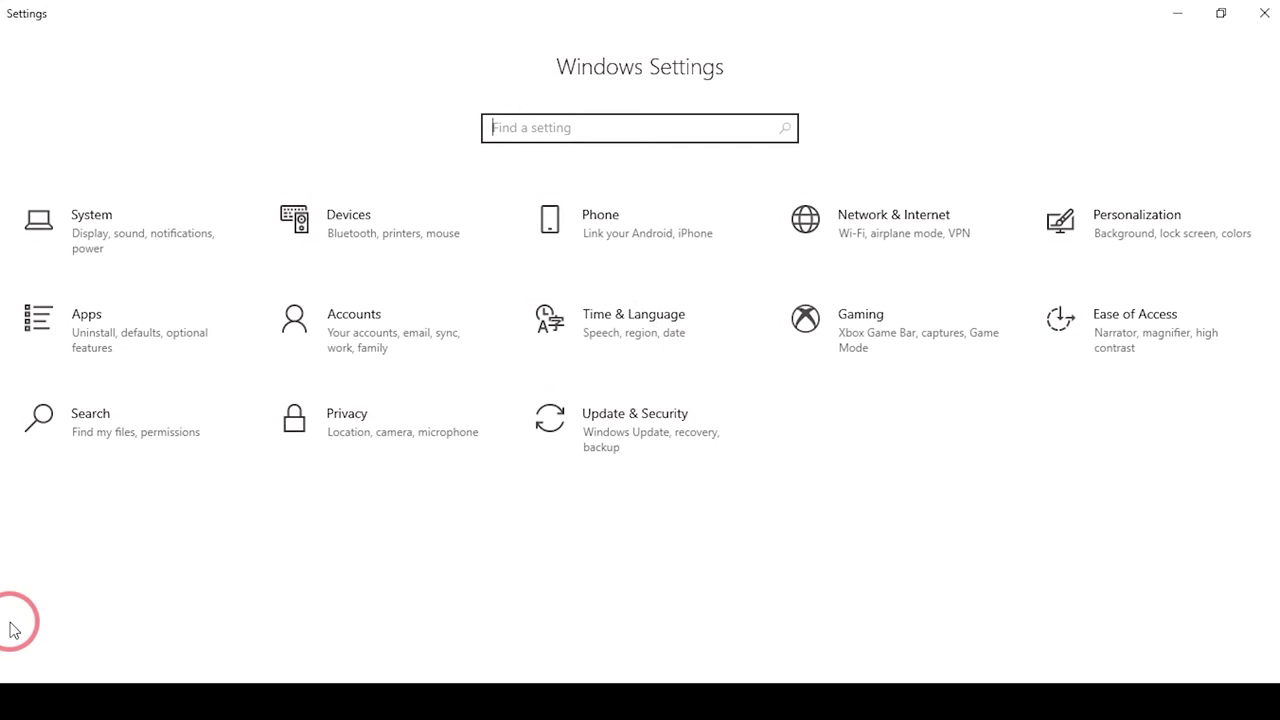
click(860, 212)
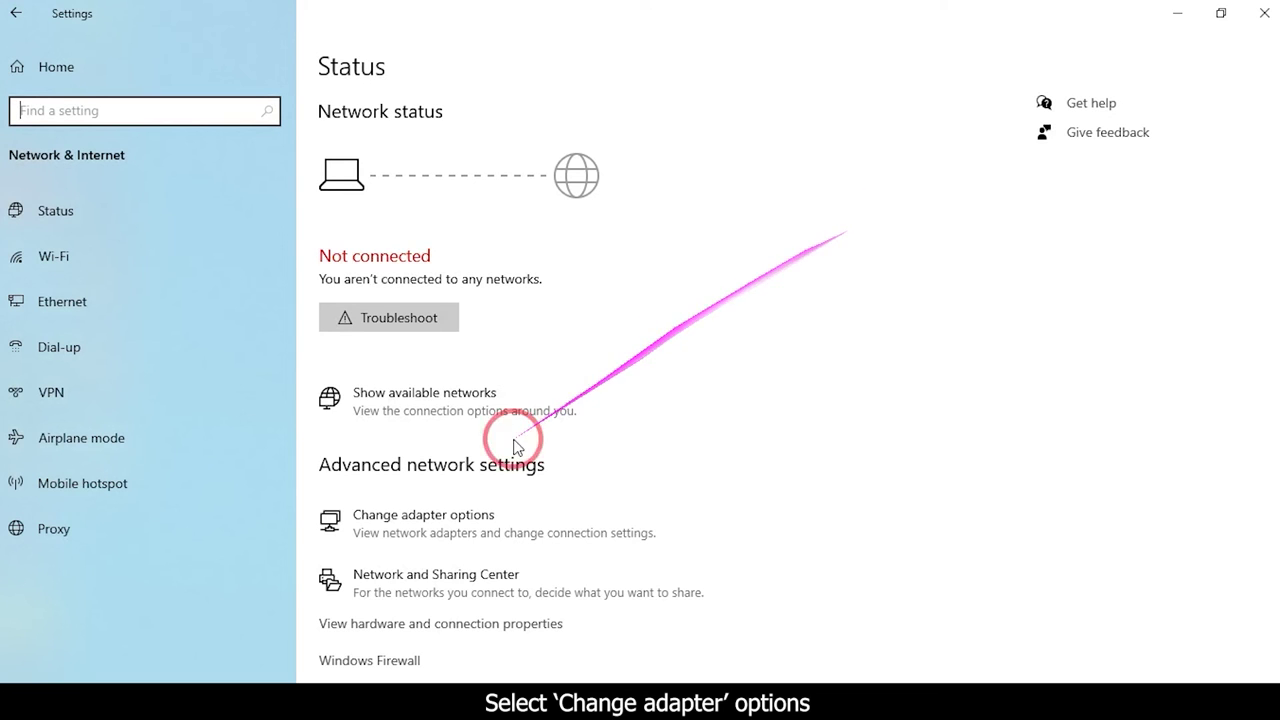
click(378, 540)
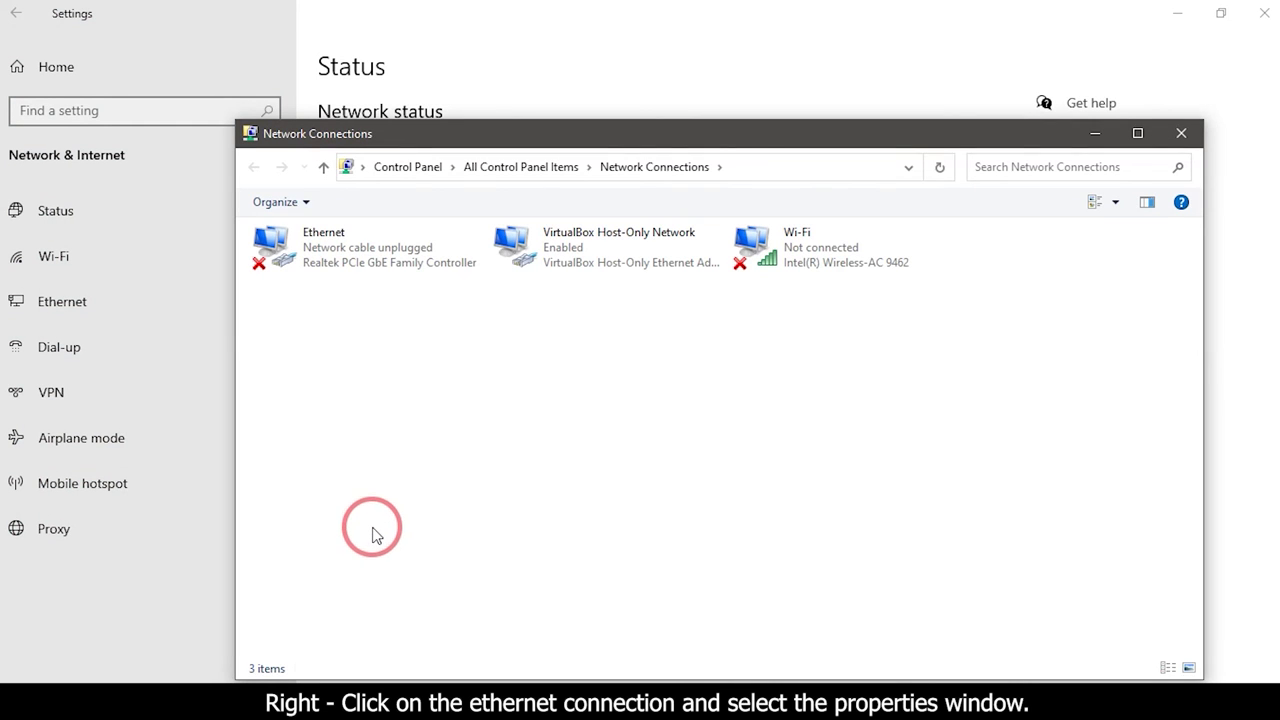
right_click(352, 257)
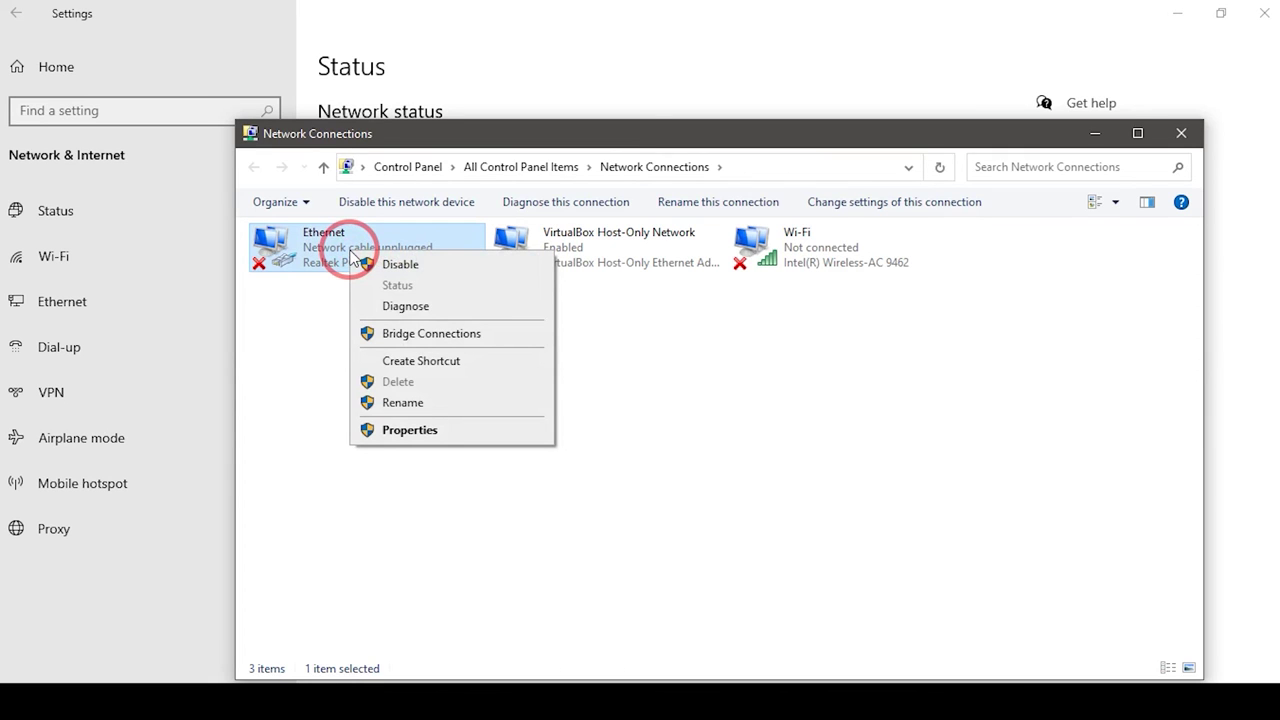
click(443, 430)
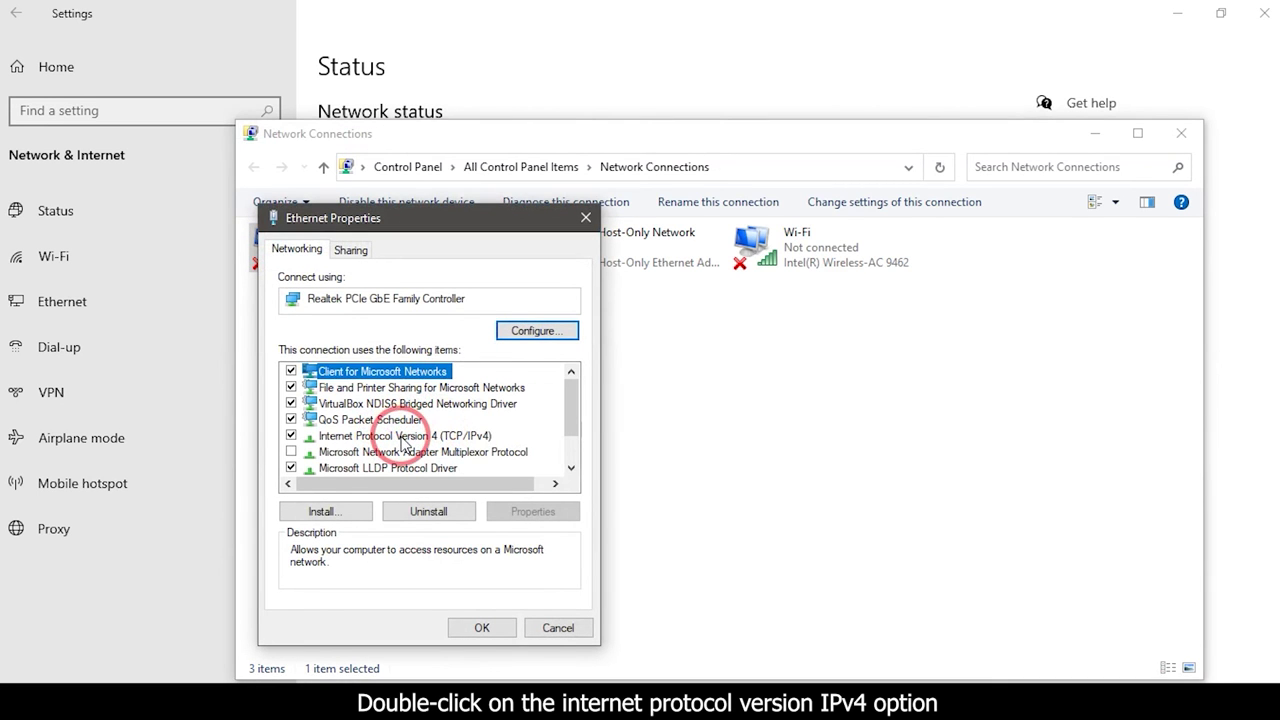
Give Ethernet's TCP/IPv4 a manual IP address, subnet mask and default gateway, and save
double_click(403, 436)
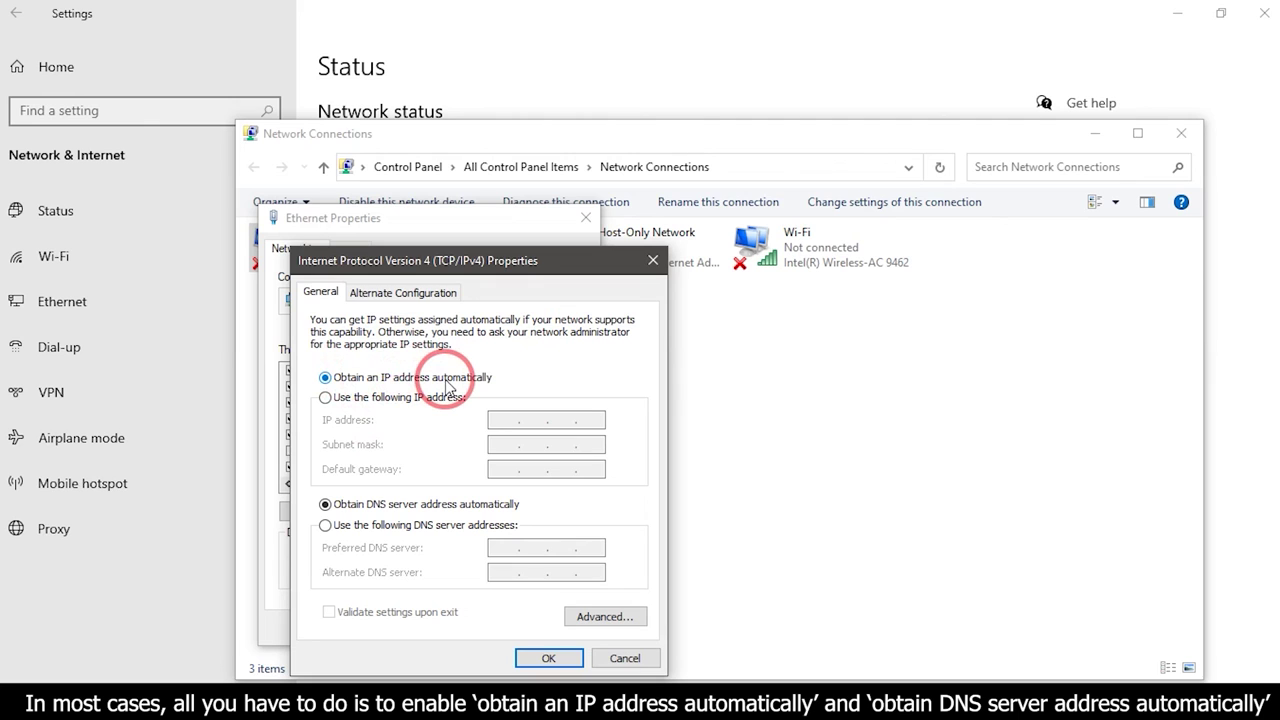
click(325, 397)
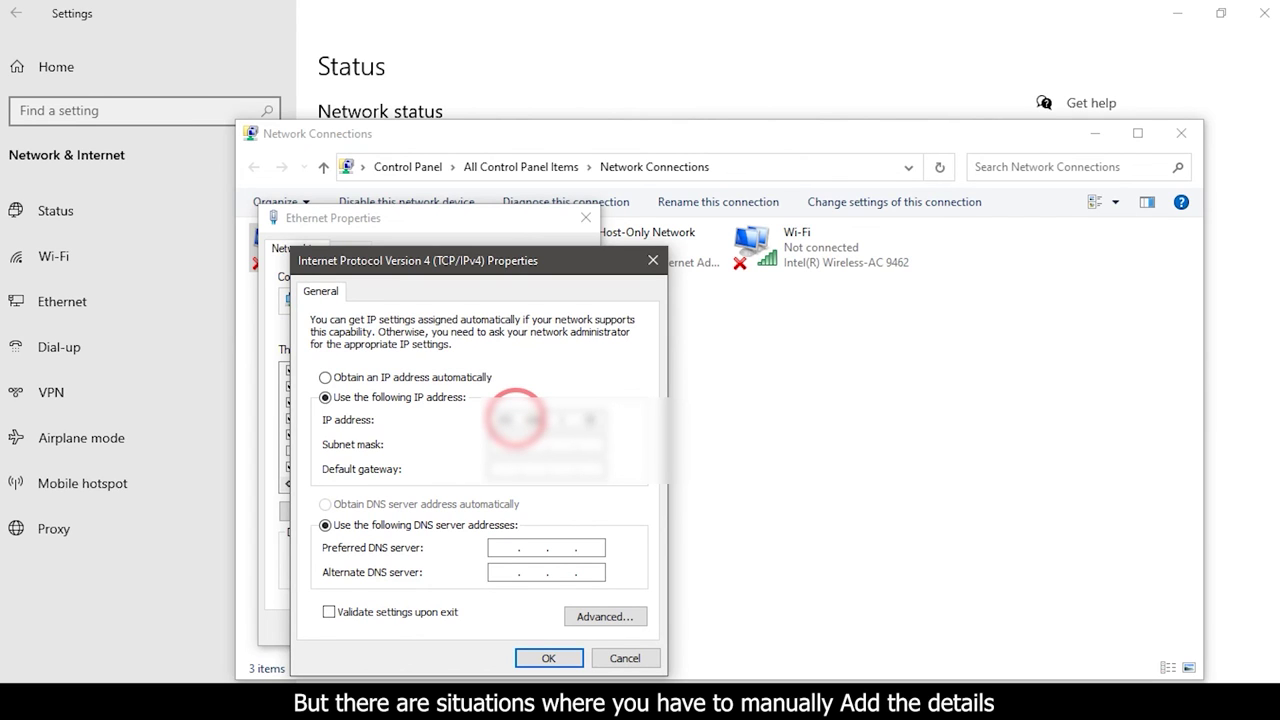
click(505, 444)
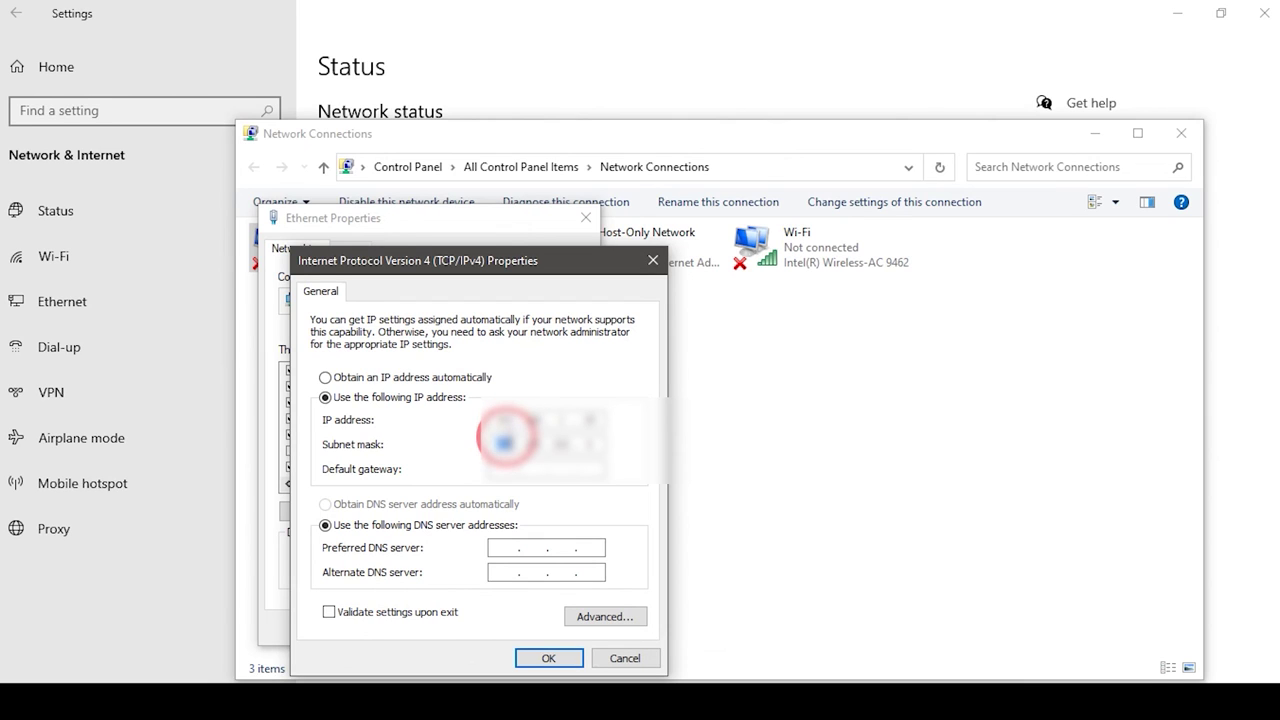
click(502, 468)
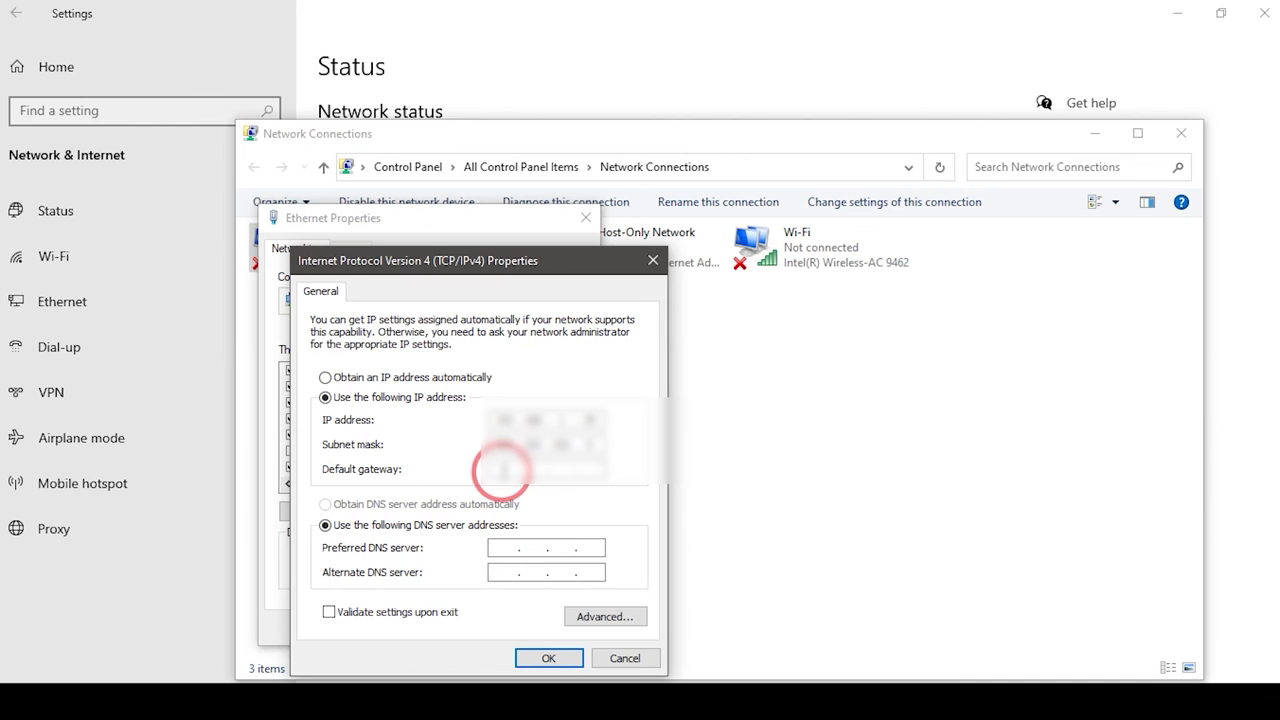
click(540, 658)
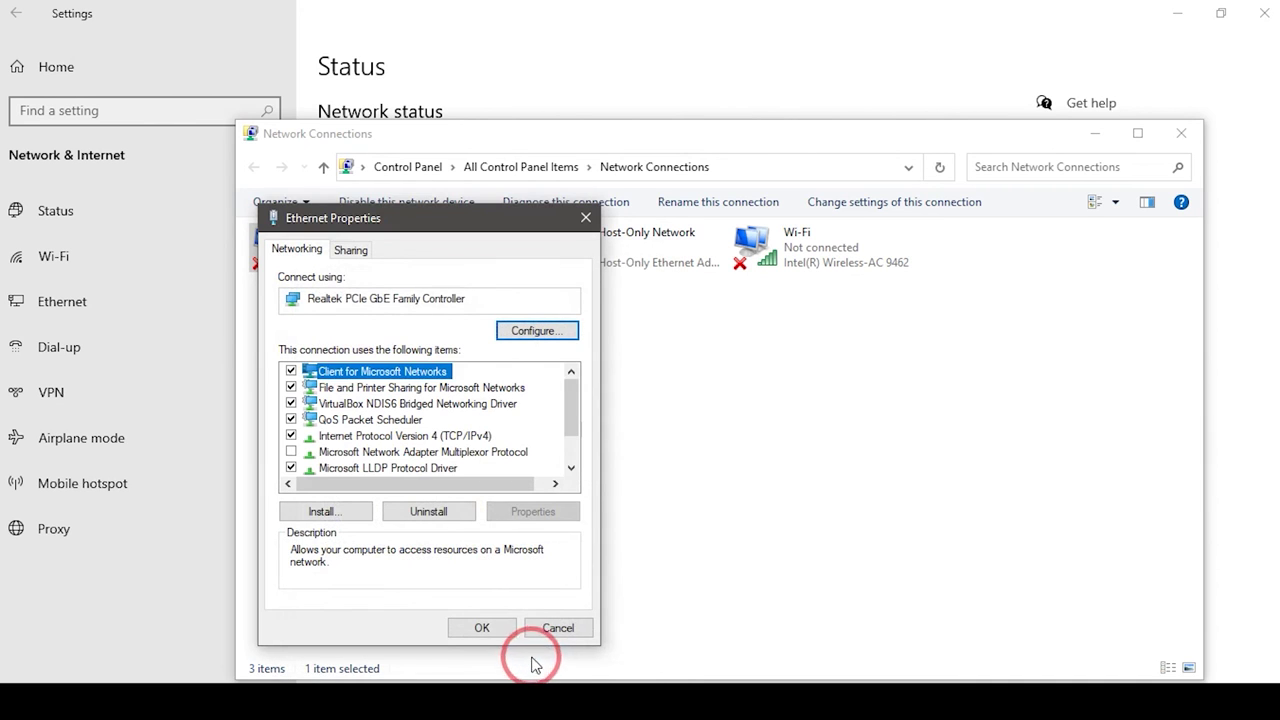
Apply the Ethernet properties, close Network Connections and minimize Settings to the desktop
click(482, 628)
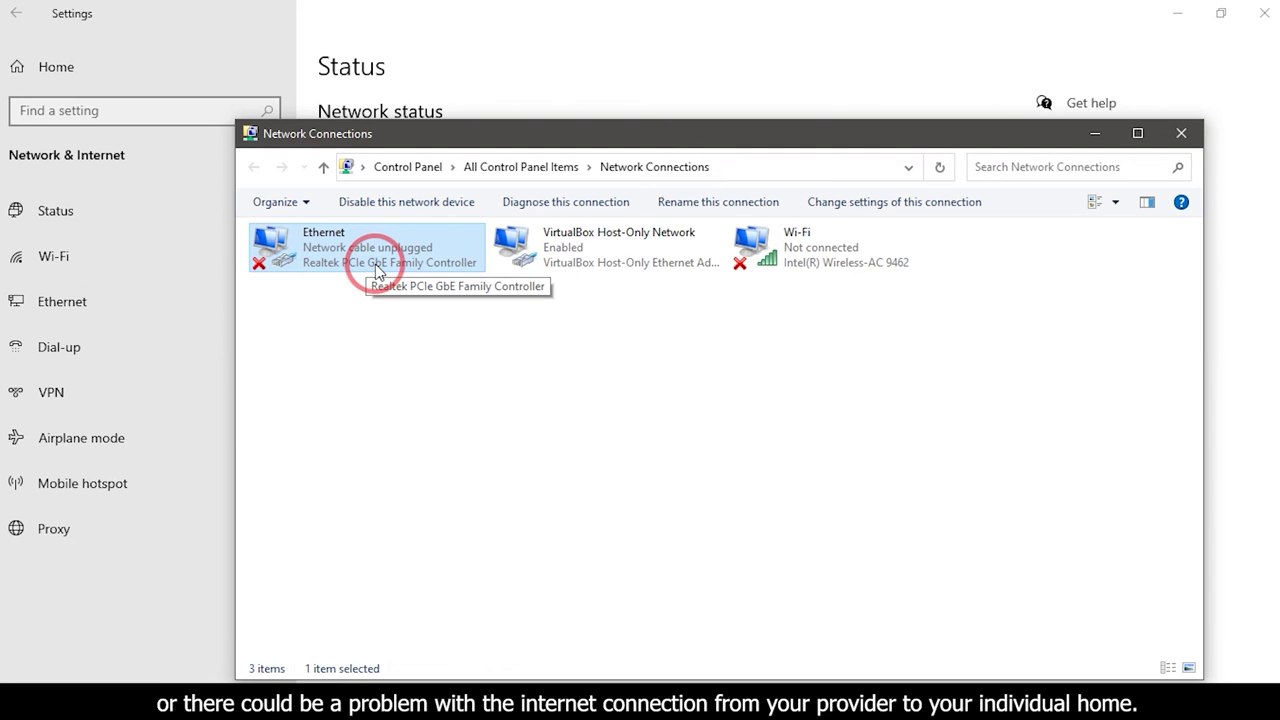
click(1181, 136)
click(1188, 17)
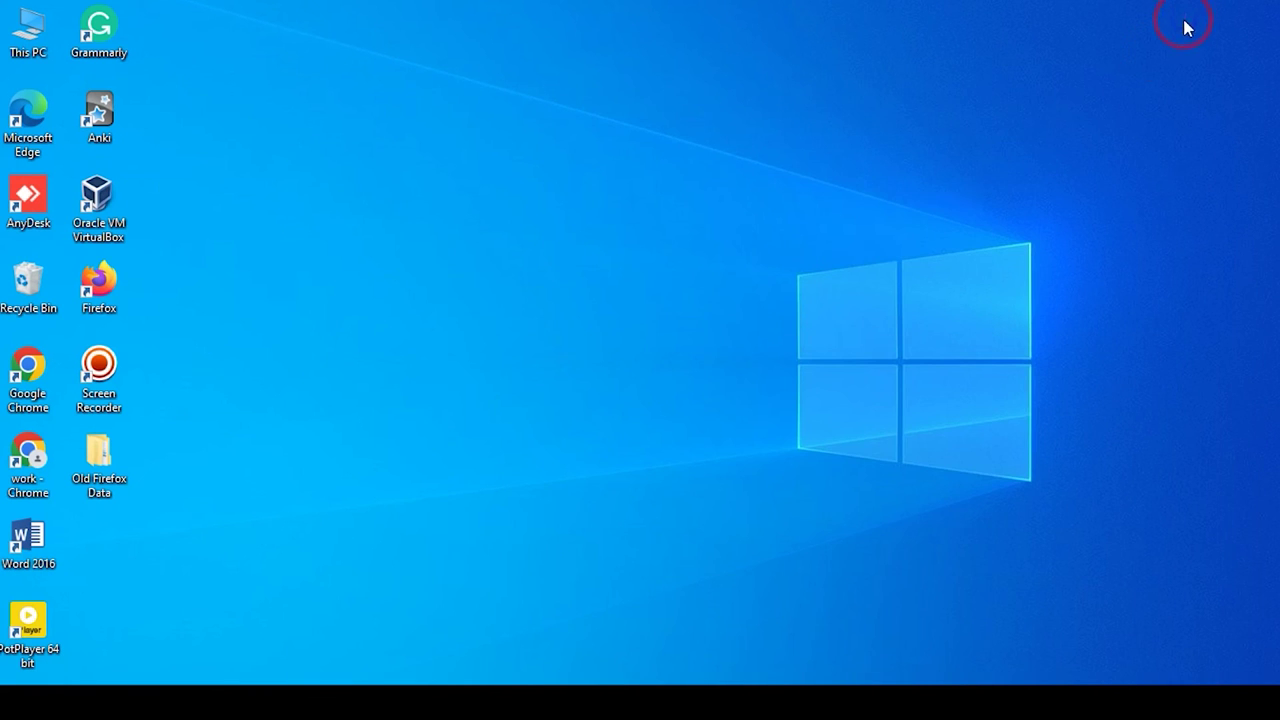